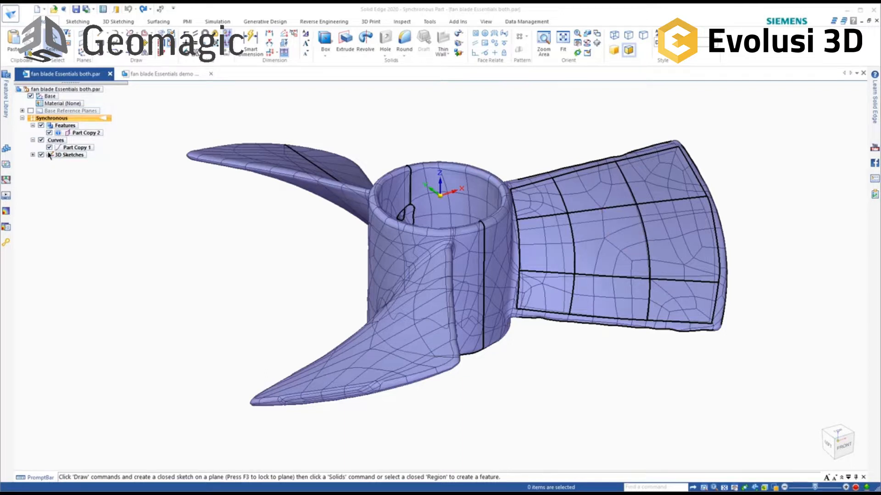
Step: Hide the Part Copy 2 body to inspect the imported curves alone, and show the body again
{"action": "left_click", "coordinate": [50, 133]}
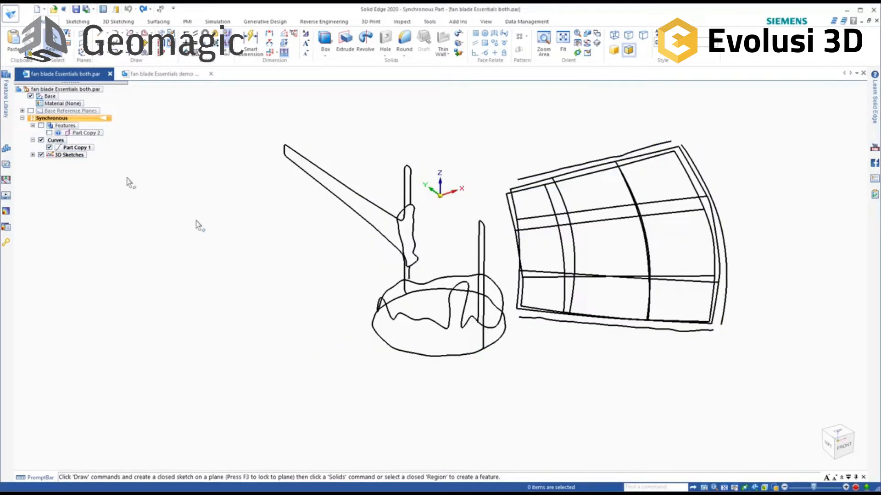
{"action": "mouse_move", "coordinate": [430, 150]}
{"action": "middle_mouse_down"}
{"action": "mouse_move", "coordinate": [426, 245]}
{"action": "mouse_move", "coordinate": [426, 150]}
{"action": "middle_mouse_up"}
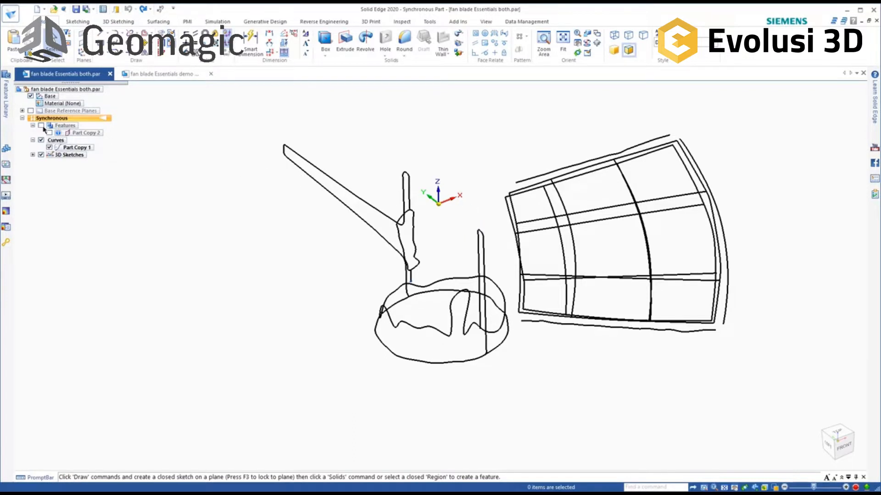
{"action": "left_click", "coordinate": [41, 125]}
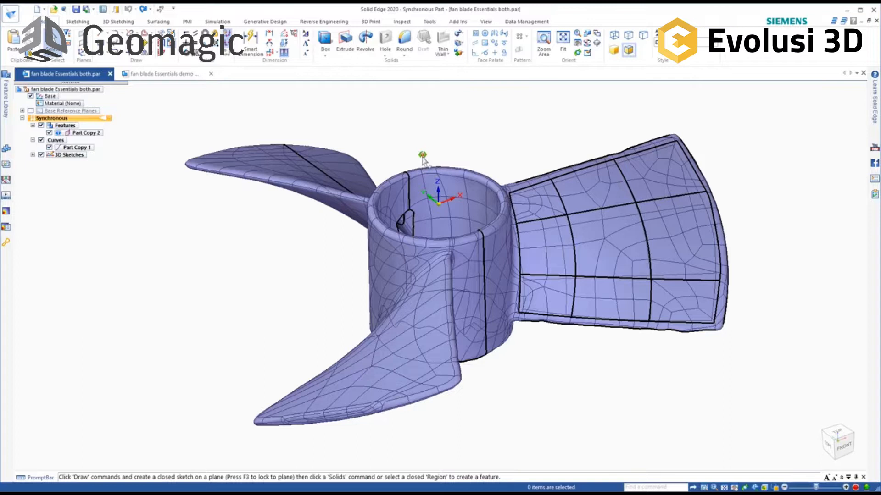
{"action": "middle_click_drag", "start_coordinate": [423, 159], "coordinate": [321, 119]}
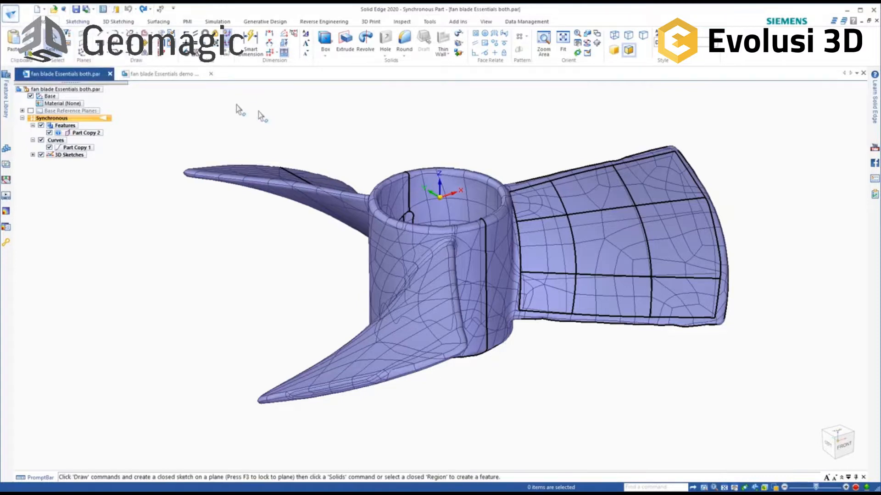
Step: Examine the autosurfaced fan blade in the demo part document and return to the fan blade Essentials both part
{"action": "left_click", "coordinate": [163, 74]}
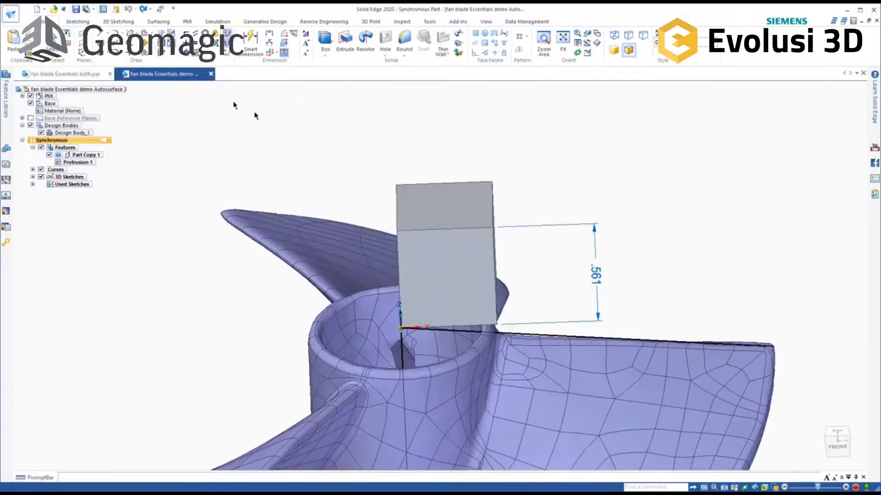
{"action": "middle_click_drag", "start_coordinate": [576, 275], "coordinate": [589, 238]}
{"action": "scroll", "coordinate": [587, 252], "scroll_direction": "down", "scroll_amount": 3}
{"action": "scroll", "coordinate": [489, 316], "scroll_direction": "up", "scroll_amount": 1}
{"action": "middle_click_drag", "start_coordinate": [490, 316], "coordinate": [472, 339]}
{"action": "left_click", "coordinate": [64, 74]}
Step: Examine the fan blade body and the curves overlaid on it from several angles
{"action": "middle_click_drag", "start_coordinate": [510, 132], "coordinate": [499, 176]}
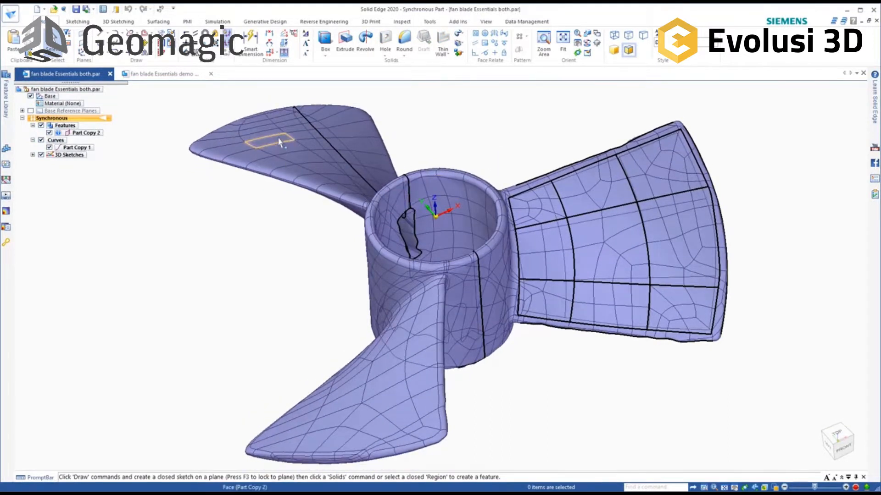
{"action": "scroll", "coordinate": [362, 151], "scroll_direction": "down", "scroll_amount": 4}
{"action": "scroll", "coordinate": [363, 152], "scroll_direction": "up", "scroll_amount": 4}
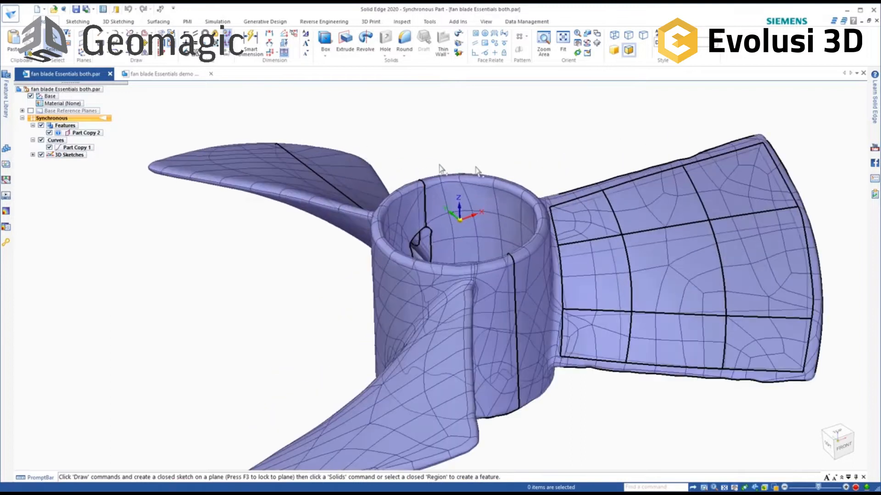
{"action": "middle_click_drag", "start_coordinate": [678, 299], "coordinate": [546, 190]}
{"action": "scroll", "coordinate": [546, 190], "scroll_direction": "down", "scroll_amount": 3}
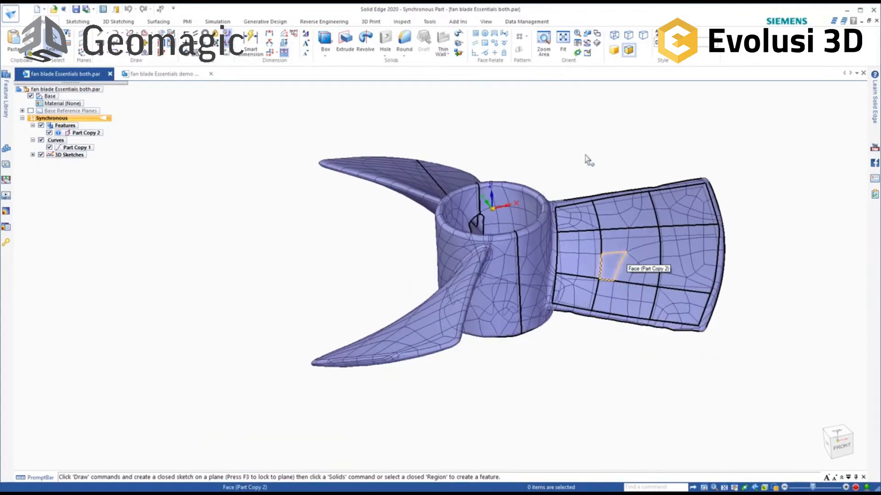
{"action": "middle_click_drag", "start_coordinate": [654, 143], "coordinate": [646, 158]}
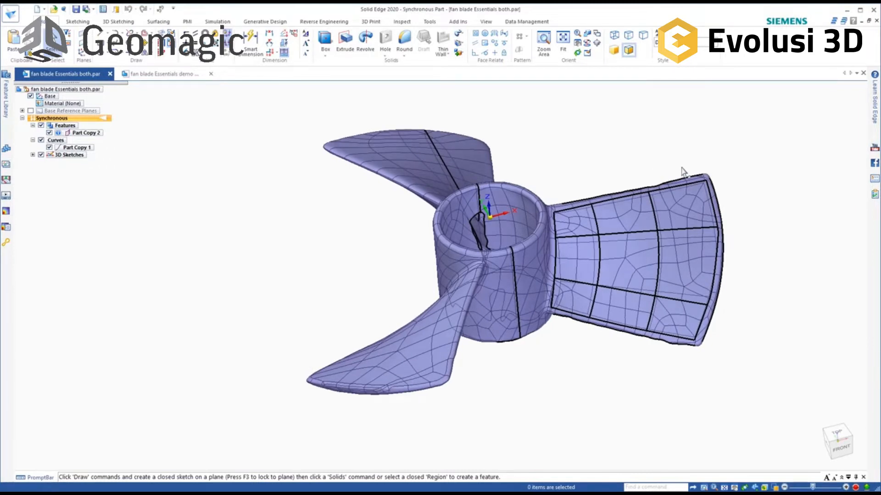
{"action": "scroll", "coordinate": [668, 240], "scroll_direction": "up", "scroll_amount": 2}
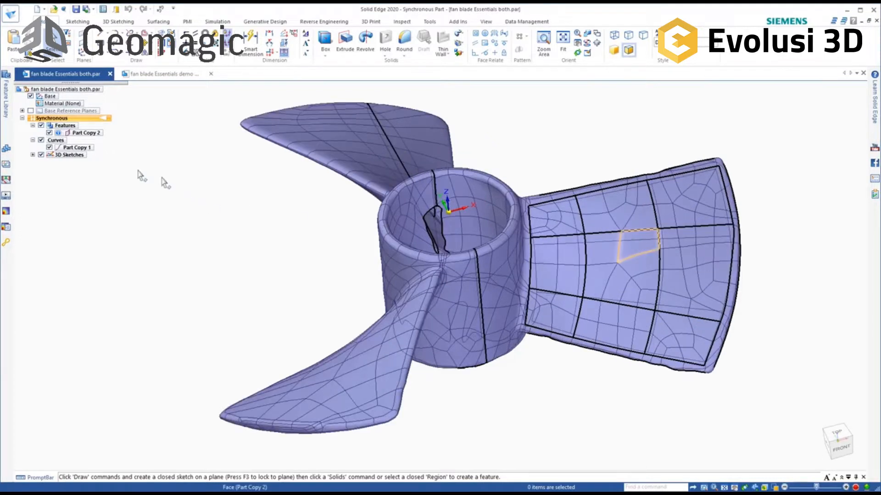
Step: Hide the Part Copy 2 body and inspect the imported hub and blade curves from several angles
{"action": "left_click", "coordinate": [49, 133]}
{"action": "middle_click_drag", "start_coordinate": [600, 225], "coordinate": [522, 233]}
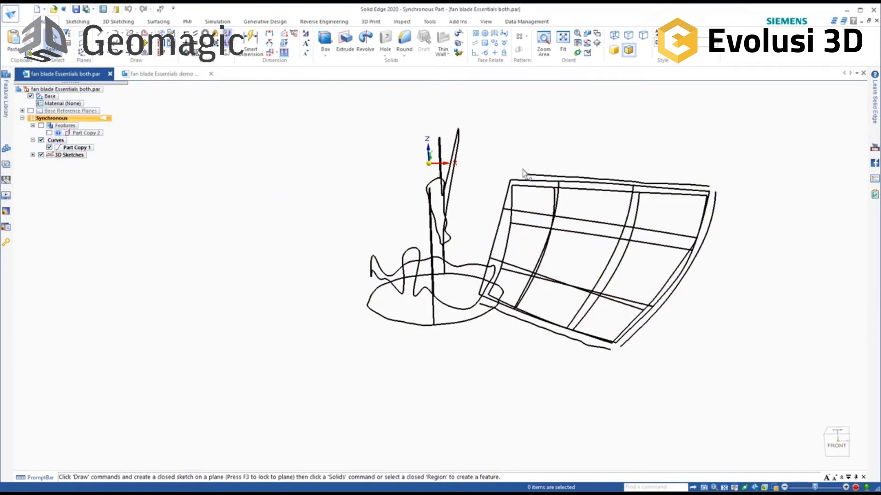
{"action": "mouse_move", "coordinate": [552, 277]}
{"action": "middle_mouse_down"}
{"action": "mouse_move", "coordinate": [560, 261]}
{"action": "mouse_move", "coordinate": [553, 269]}
{"action": "middle_mouse_up"}
{"action": "scroll", "coordinate": [516, 223], "scroll_direction": "up", "scroll_amount": 2}
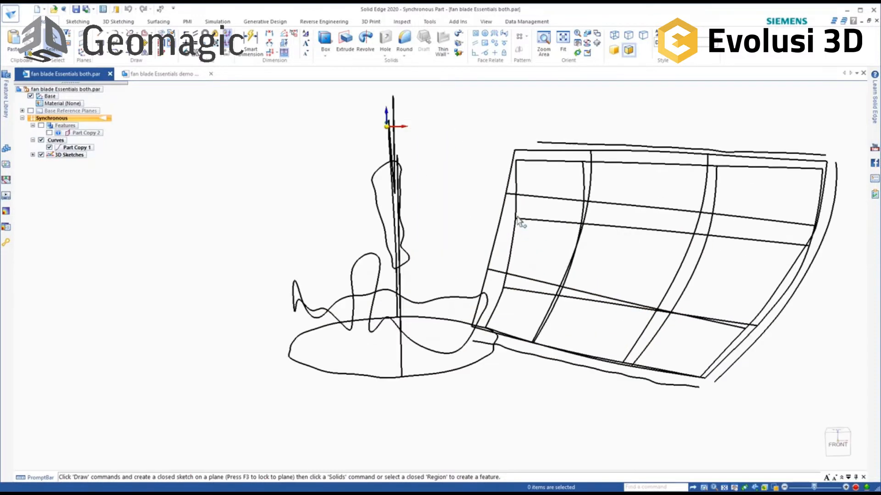
{"action": "middle_click_drag", "start_coordinate": [521, 222], "coordinate": [556, 209]}
{"action": "middle_click_drag", "start_coordinate": [631, 304], "coordinate": [605, 260]}
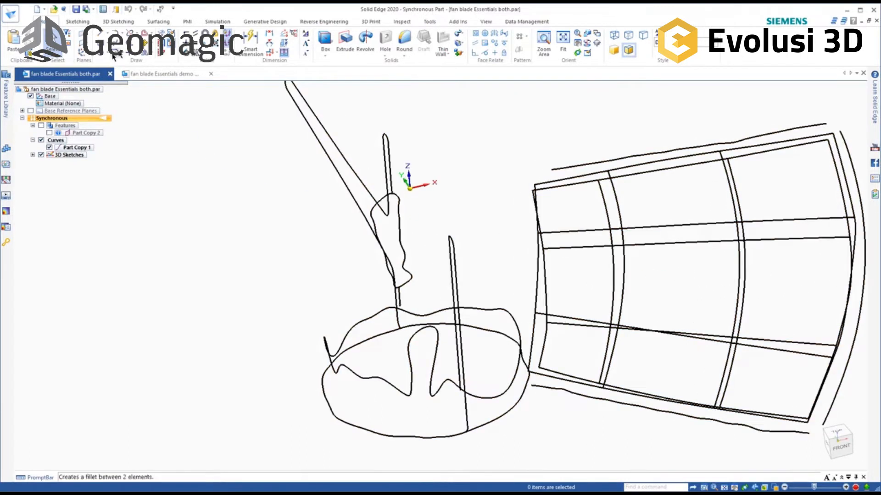
Step: Create a keypoint curve through the four curve endpoints along the blade's hub-side edge
{"action": "left_click", "coordinate": [161, 22]}
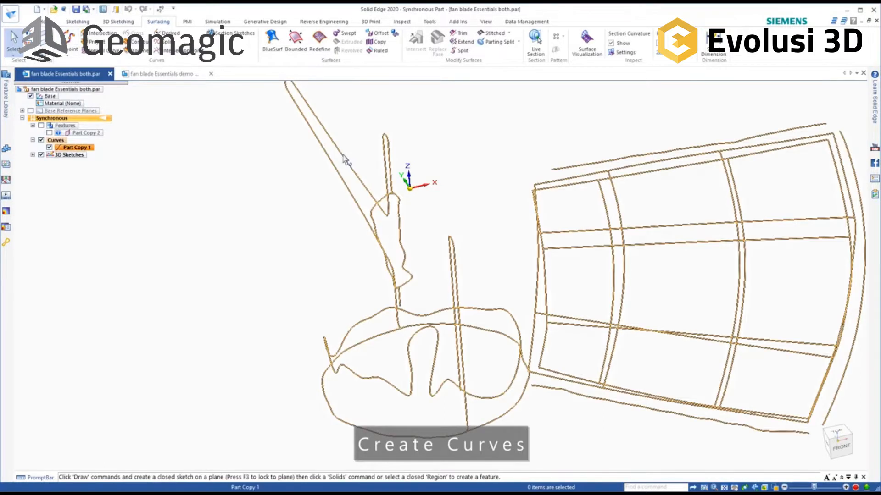
{"action": "middle_click_drag", "start_coordinate": [528, 188], "coordinate": [481, 171]}
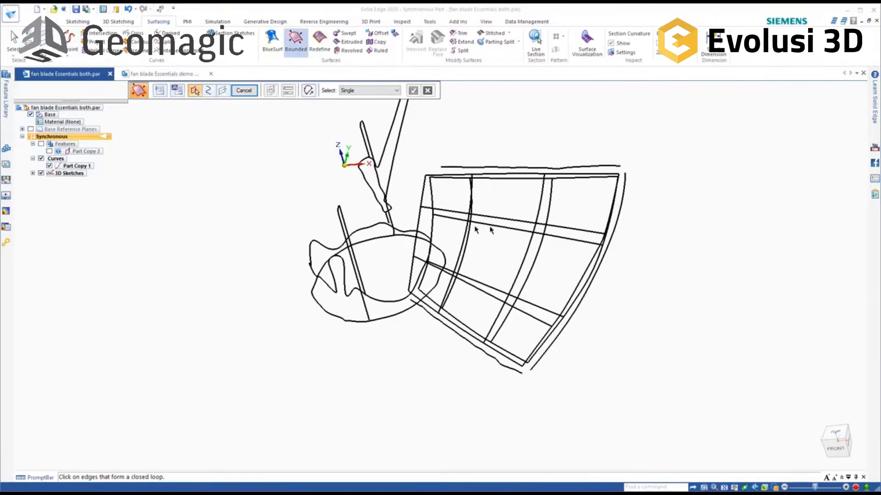
{"action": "scroll", "coordinate": [439, 214], "scroll_direction": "up", "scroll_amount": 1}
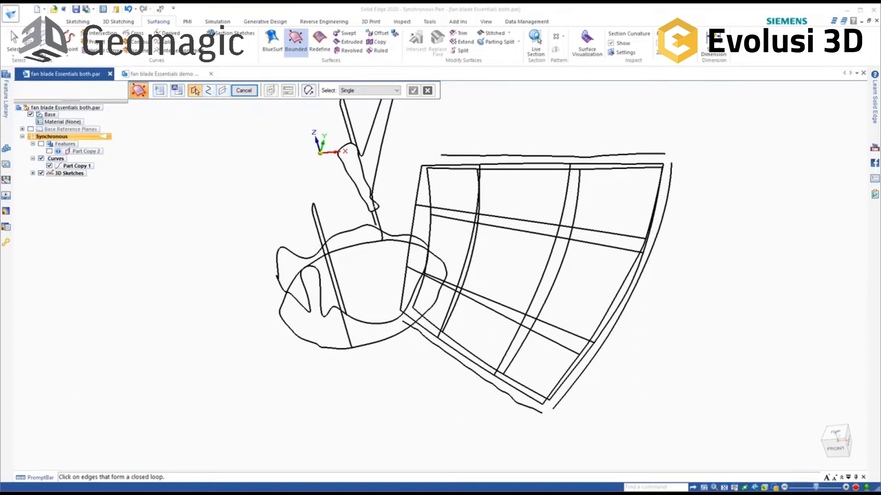
{"action": "left_click", "coordinate": [69, 39]}
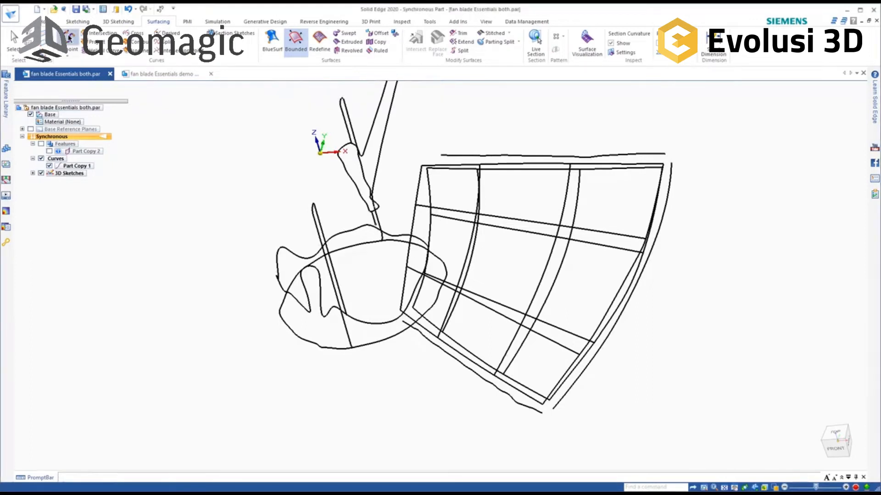
{"action": "left_click", "coordinate": [421, 165]}
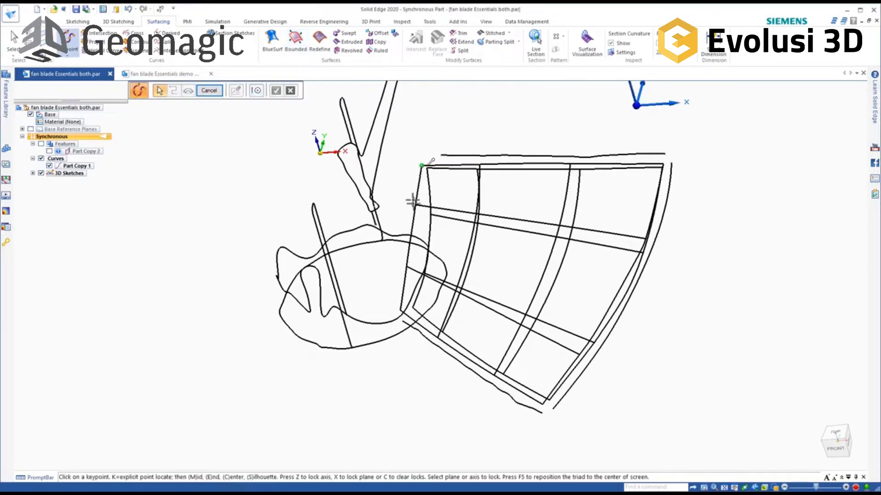
{"action": "left_click", "coordinate": [415, 205]}
{"action": "left_click", "coordinate": [406, 266]}
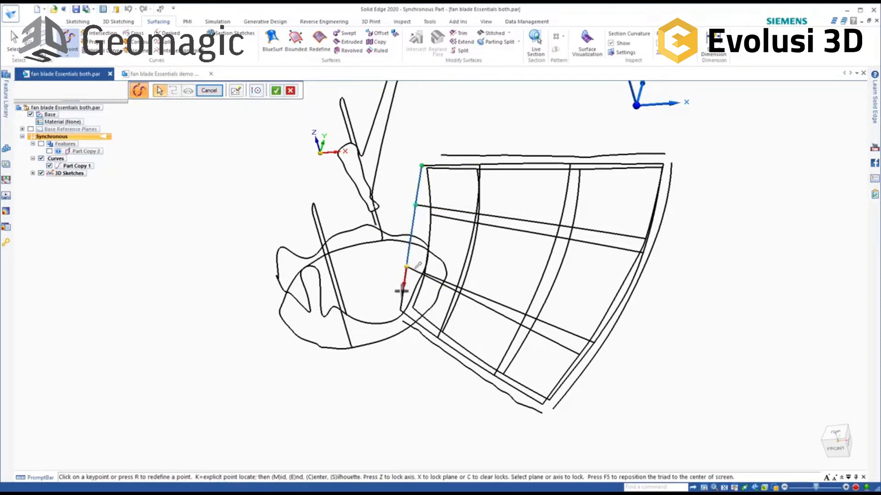
{"action": "left_click", "coordinate": [399, 309]}
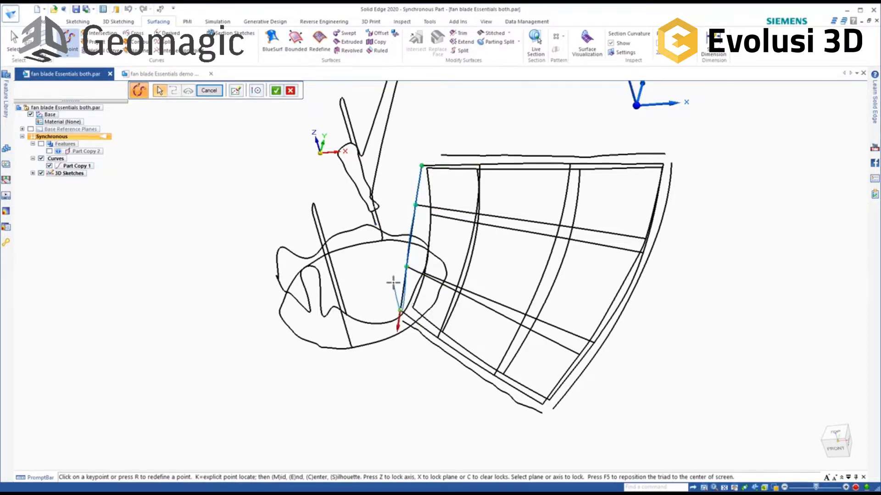
{"action": "right_click", "coordinate": [392, 282]}
{"action": "middle_click_drag", "start_coordinate": [372, 252], "coordinate": [472, 258]}
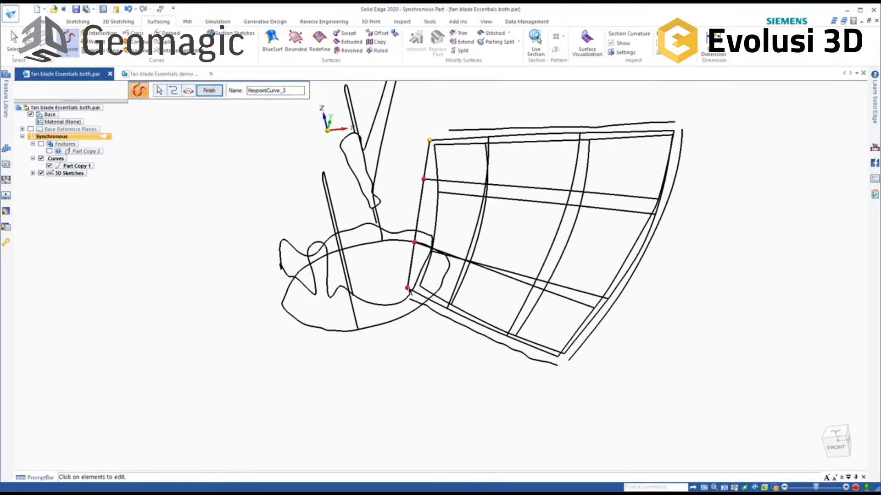
{"action": "left_click", "coordinate": [207, 91]}
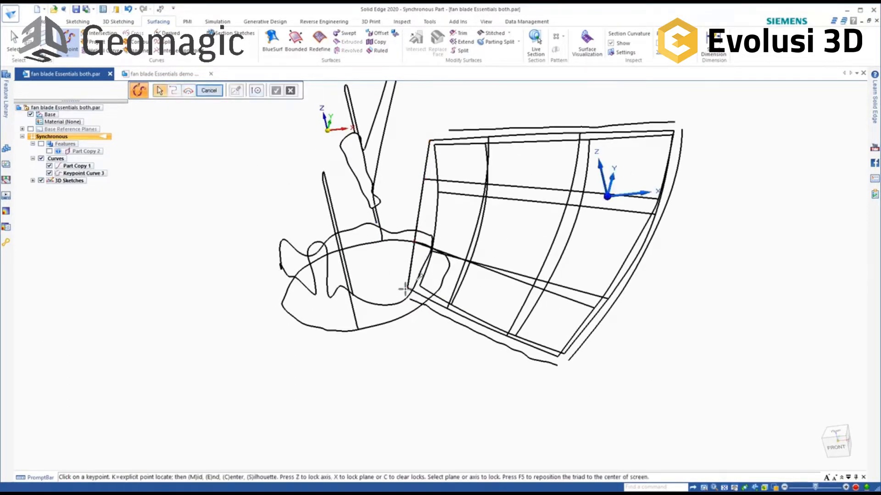
Step: Hide the Part Copy 1 curves to check the hub-side keypoint curve alone, and show them again
{"action": "left_click", "coordinate": [49, 166]}
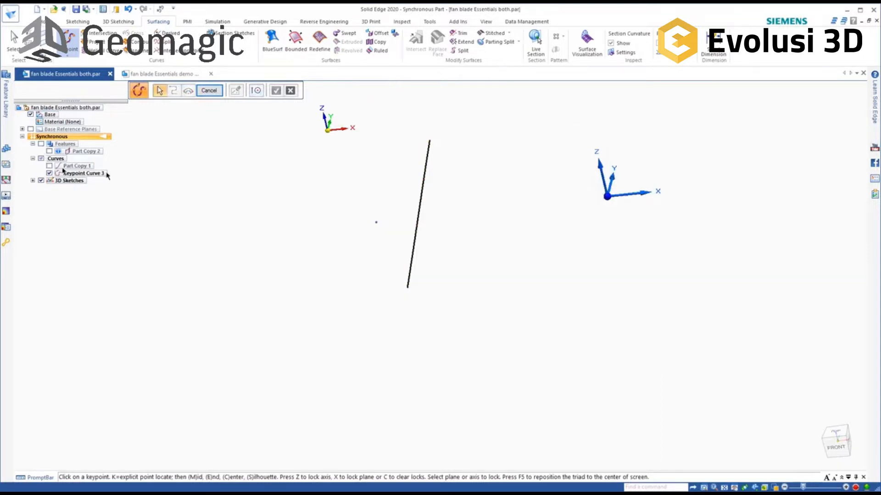
{"action": "mouse_move", "coordinate": [505, 217]}
{"action": "middle_mouse_down"}
{"action": "mouse_move", "coordinate": [458, 216]}
{"action": "mouse_move", "coordinate": [509, 230]}
{"action": "middle_mouse_up"}
{"action": "left_click", "coordinate": [49, 166]}
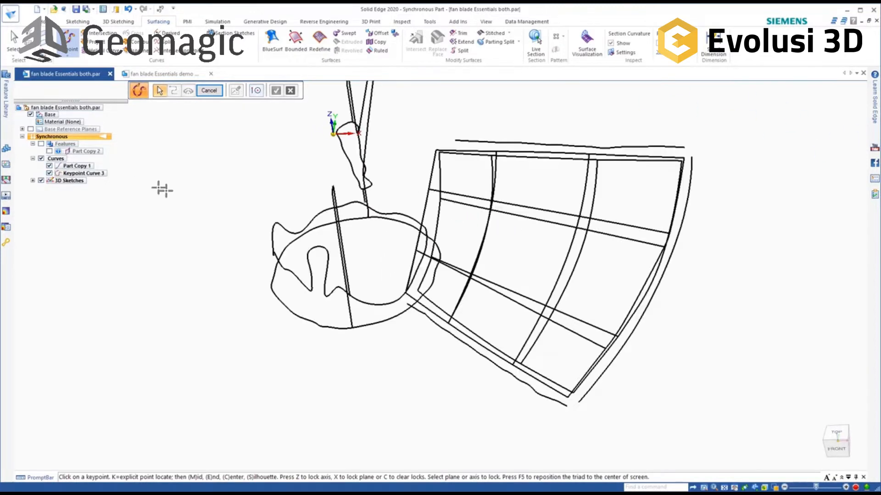
Step: Create a keypoint curve along the blade's lower edge, from the hub-side curve's lower end through the crossing curves to the outer corner
{"action": "middle_click_drag", "start_coordinate": [405, 276], "coordinate": [409, 288]}
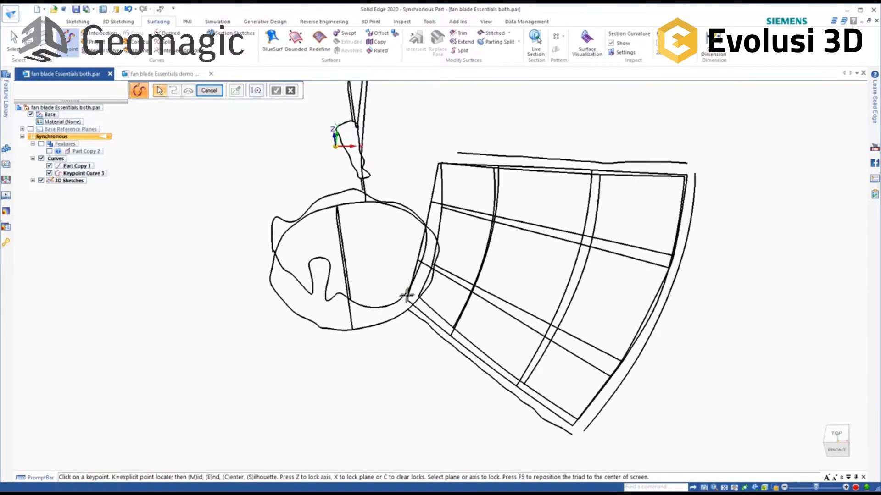
{"action": "left_click", "coordinate": [406, 300]}
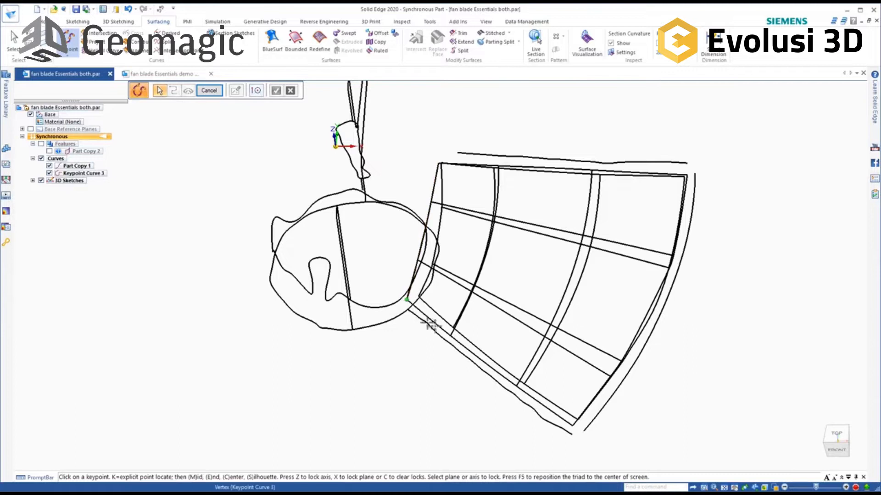
{"action": "left_click", "coordinate": [450, 336]}
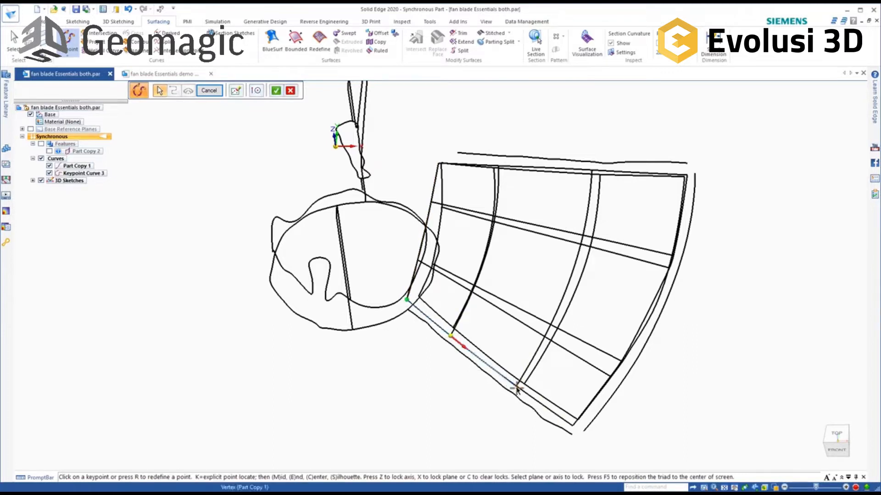
{"action": "left_click", "coordinate": [572, 426]}
{"action": "right_click", "coordinate": [573, 426]}
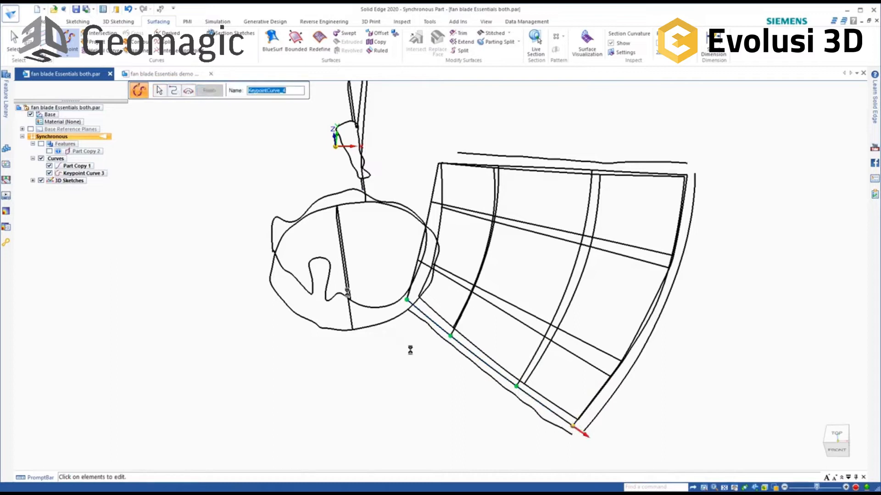
{"action": "left_click", "coordinate": [209, 91]}
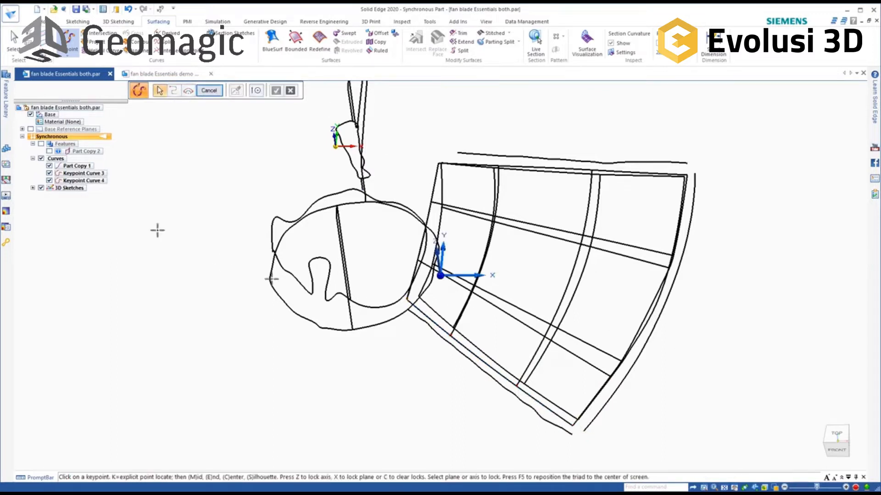
Step: Create a keypoint curve along the blade's outer edge, from the lower outer corner through the two crossing curves to the upper outer corner
{"action": "left_click", "coordinate": [49, 166]}
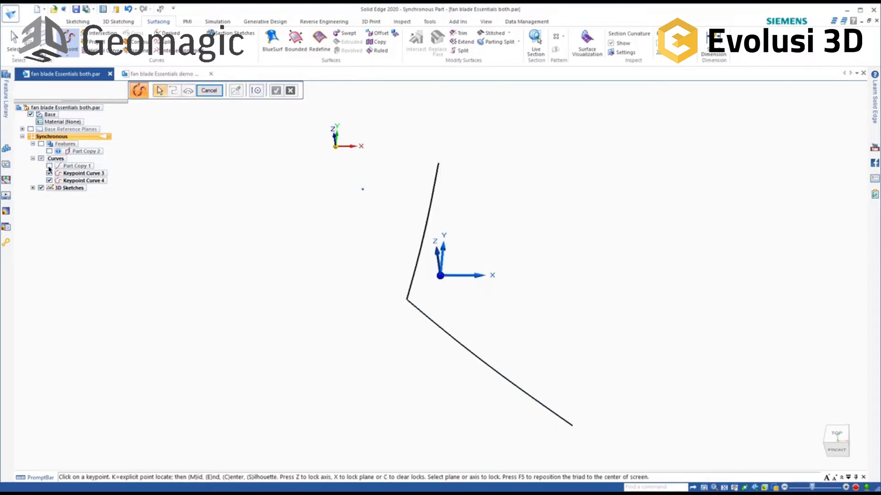
{"action": "middle_click_drag", "start_coordinate": [665, 326], "coordinate": [687, 398]}
{"action": "left_click", "coordinate": [670, 428]}
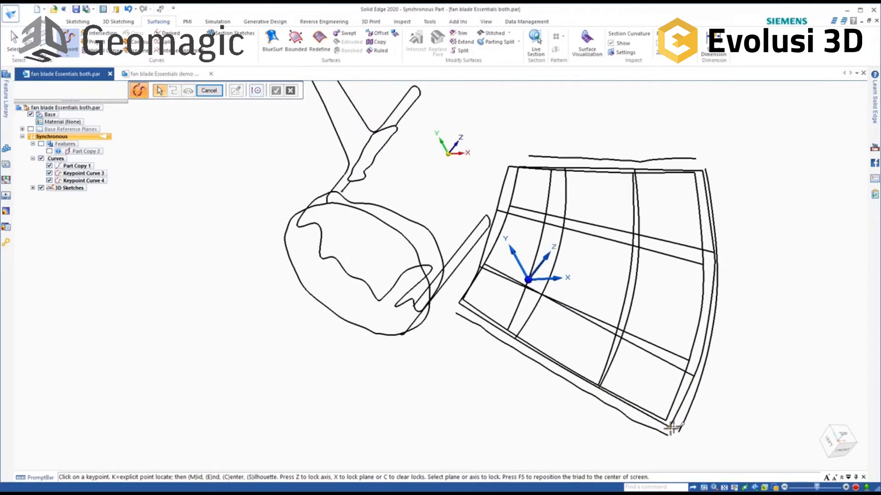
{"action": "left_click", "coordinate": [693, 376]}
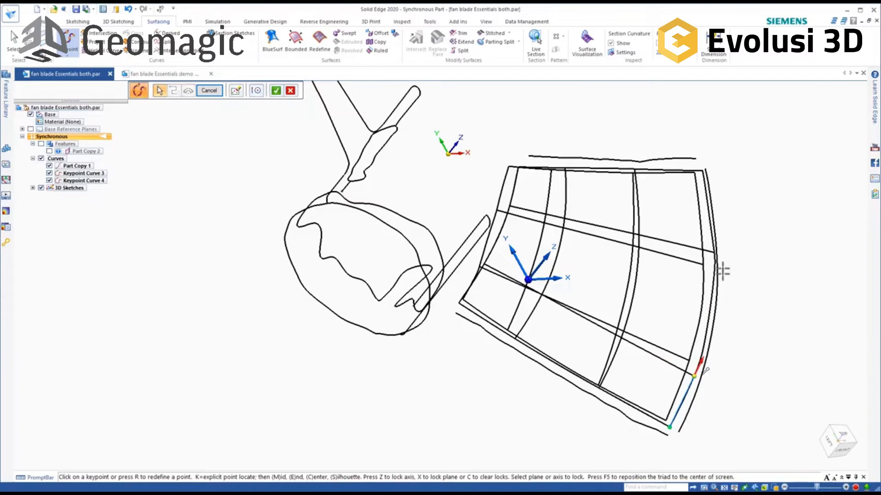
{"action": "middle_click_drag", "start_coordinate": [723, 252], "coordinate": [721, 252]}
{"action": "left_click", "coordinate": [720, 251]}
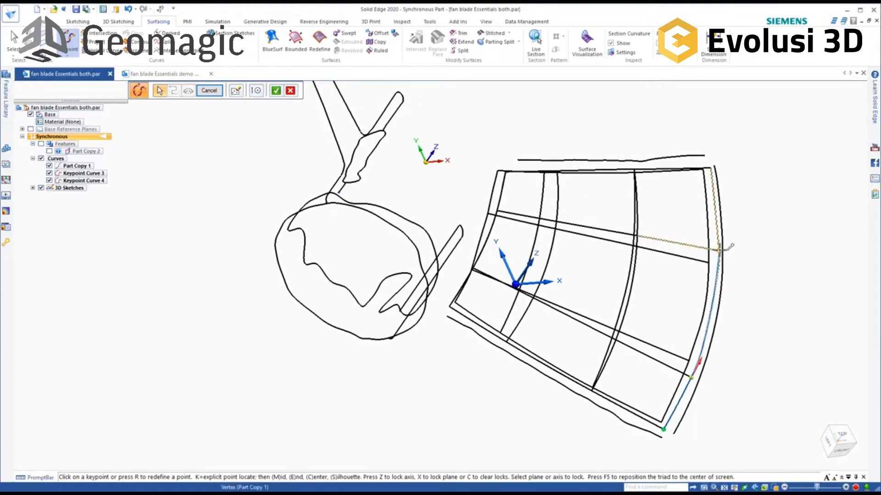
{"action": "left_click", "coordinate": [712, 167]}
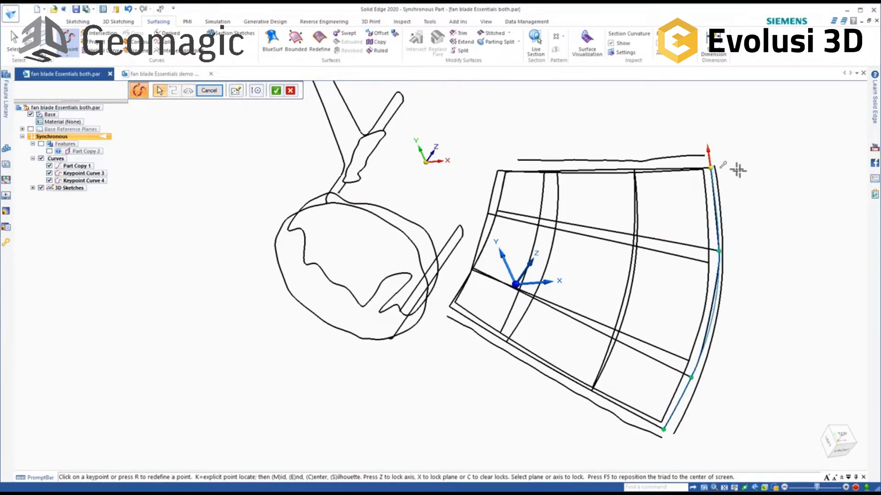
{"action": "right_click", "coordinate": [748, 171]}
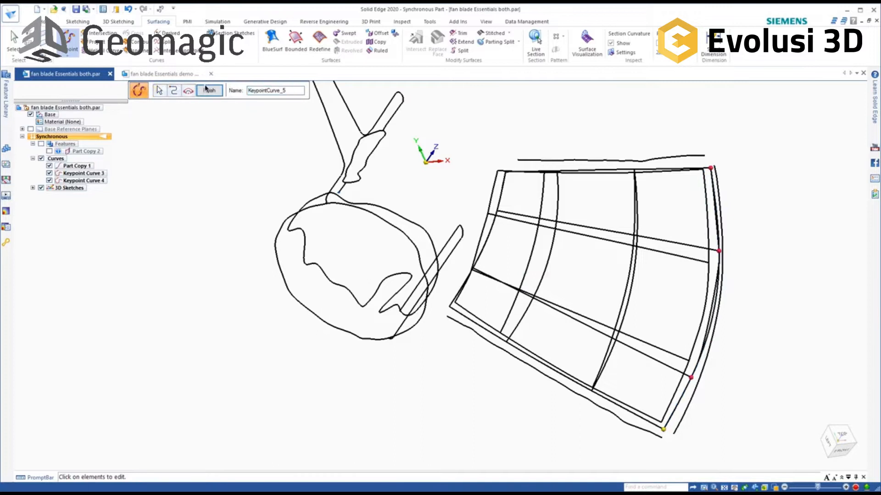
{"action": "left_click", "coordinate": [209, 90]}
Step: Create a keypoint curve along the blade's upper edge, from the outer corner through the two crossing curves to the hub-side corner
{"action": "middle_click_drag", "start_coordinate": [662, 158], "coordinate": [704, 142]}
{"action": "left_click", "coordinate": [713, 163]}
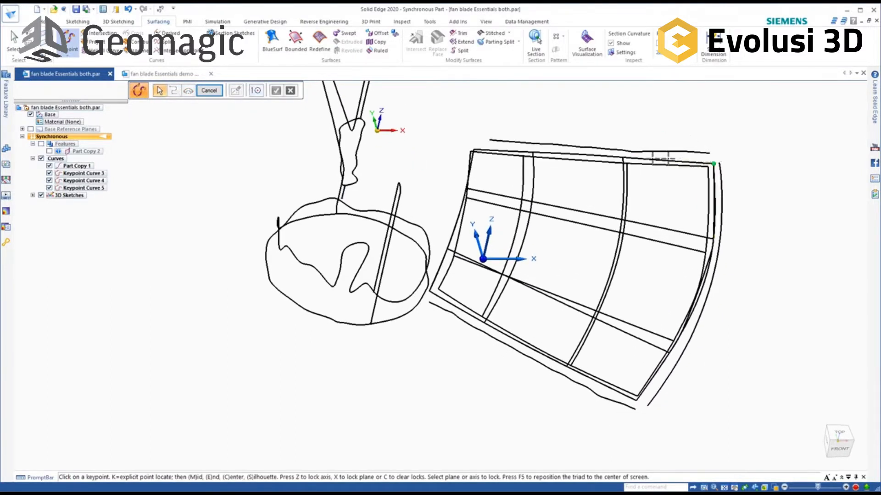
{"action": "left_click", "coordinate": [624, 157]}
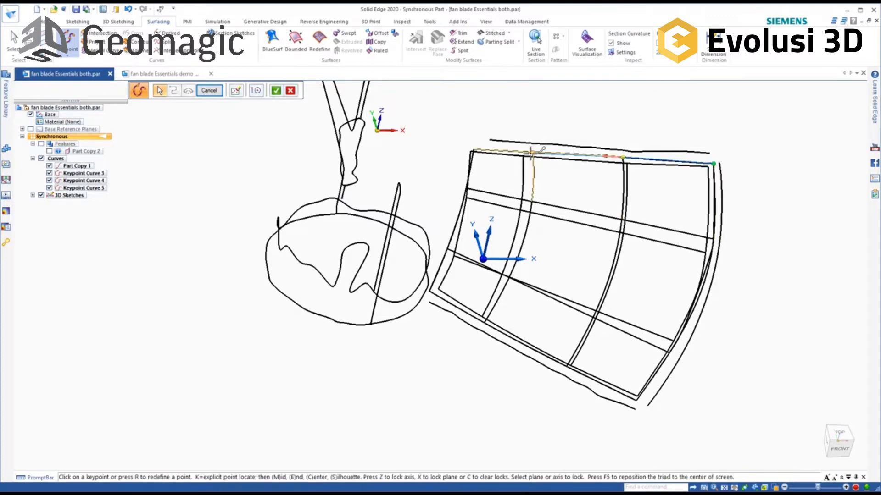
{"action": "left_click", "coordinate": [533, 153]}
{"action": "left_click", "coordinate": [473, 150]}
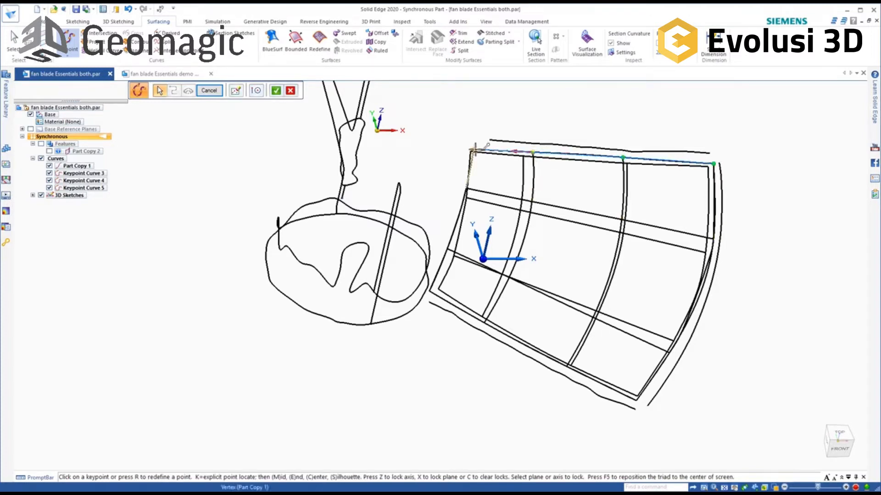
{"action": "right_click", "coordinate": [463, 120]}
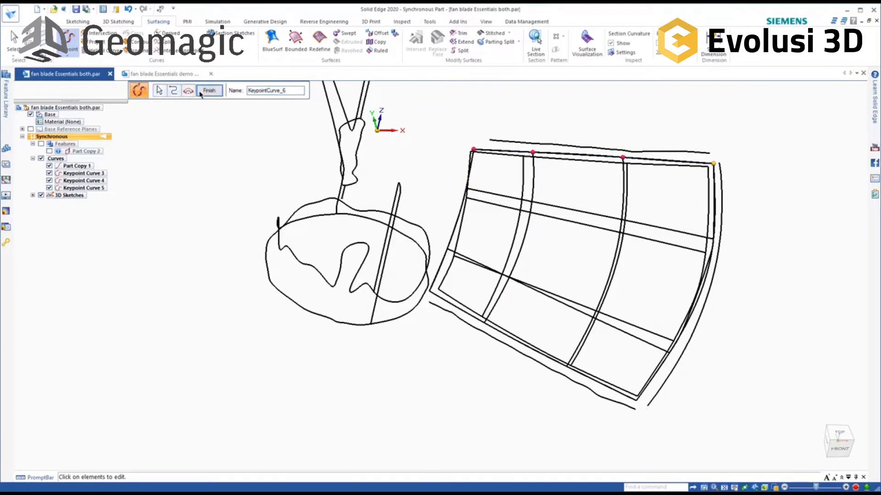
{"action": "left_click", "coordinate": [208, 90]}
Step: Hide the Part Copy 1 curves to check the four boundary keypoint curves alone, and show them again
{"action": "middle_click_drag", "start_coordinate": [570, 207], "coordinate": [156, 198]}
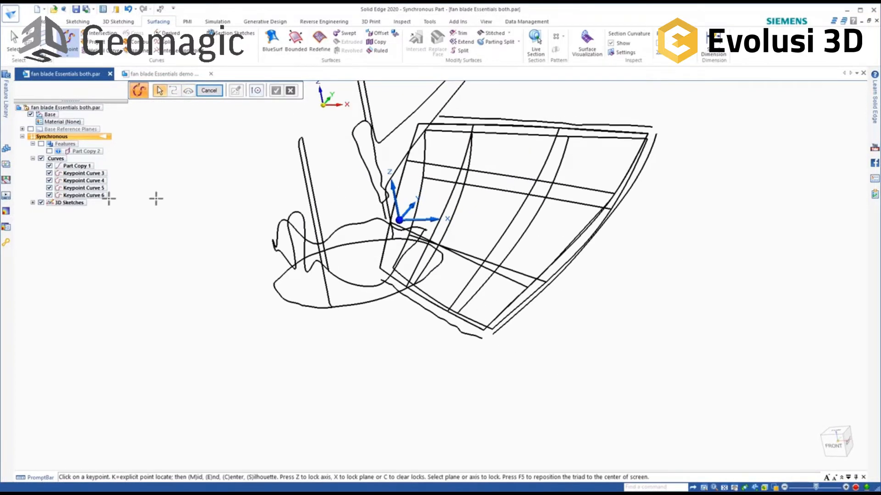
{"action": "left_click", "coordinate": [49, 166]}
{"action": "left_click", "coordinate": [49, 165]}
Step: Create a keypoint curve along the upper lengthwise section, from the hub-side edge through both crossing curves to the outer edge
{"action": "middle_click_drag", "start_coordinate": [431, 197], "coordinate": [464, 190]}
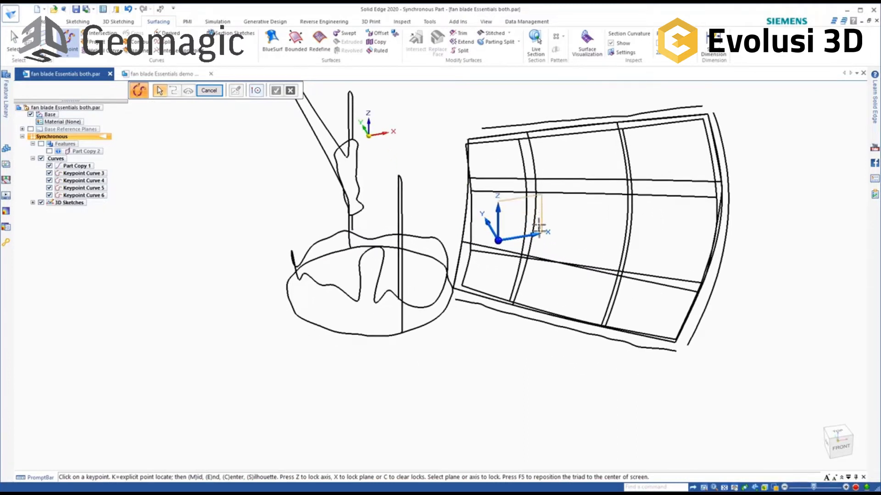
{"action": "middle_click_drag", "start_coordinate": [578, 193], "coordinate": [562, 196]}
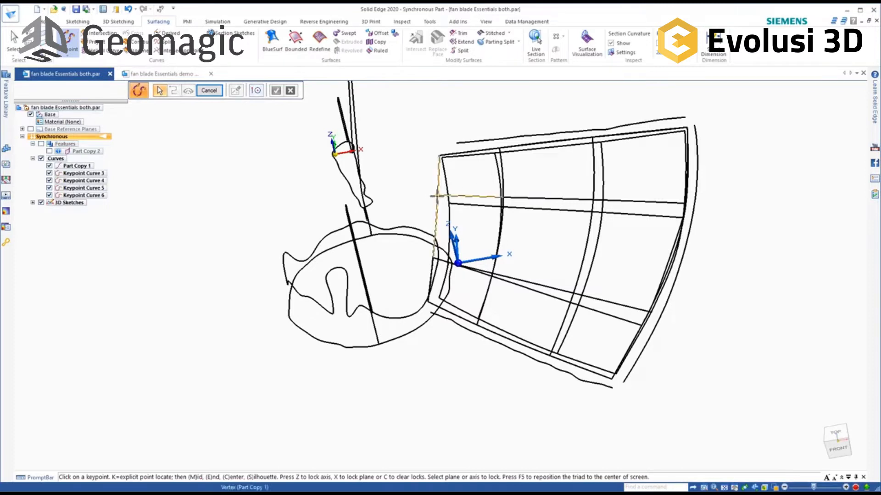
{"action": "middle_click_drag", "start_coordinate": [527, 195], "coordinate": [540, 175]}
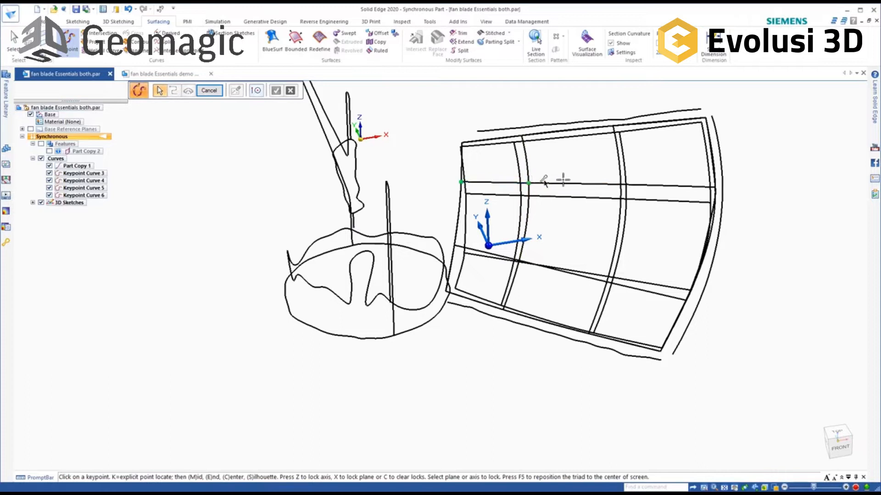
{"action": "left_click", "coordinate": [528, 183]}
{"action": "left_click", "coordinate": [621, 184]}
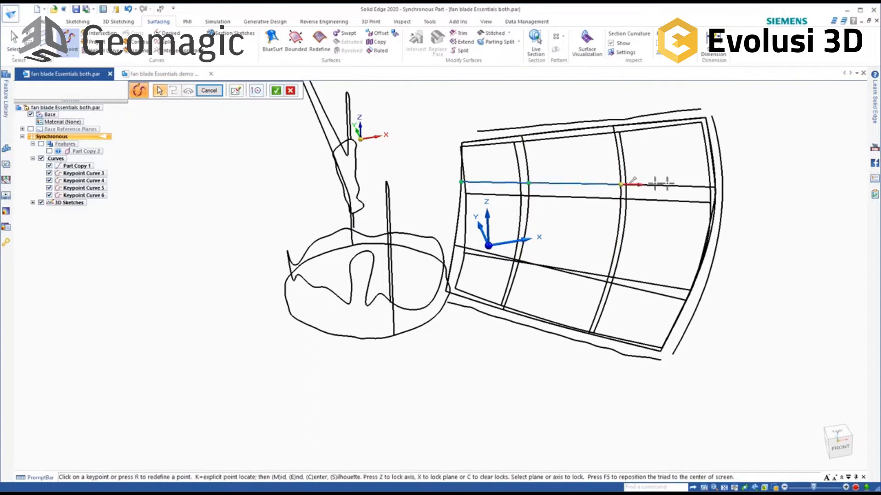
{"action": "left_click", "coordinate": [714, 187]}
{"action": "middle_click_drag", "start_coordinate": [714, 187], "coordinate": [740, 183]}
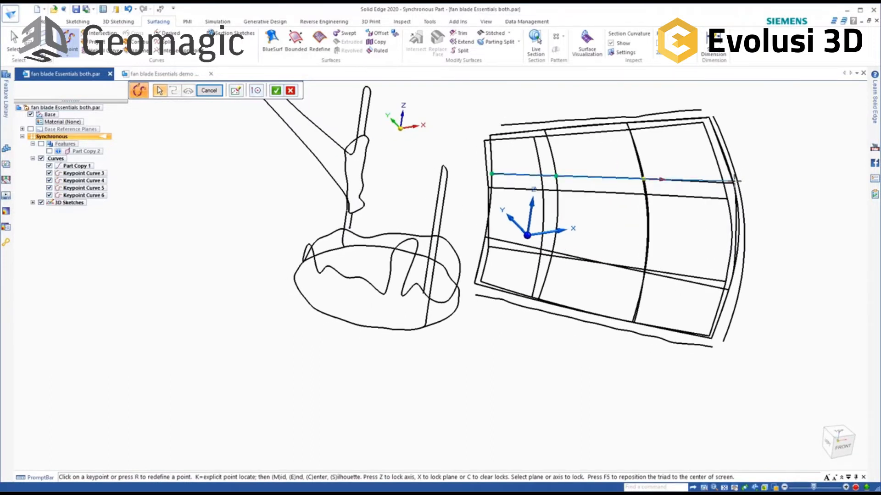
{"action": "right_click", "coordinate": [740, 182]}
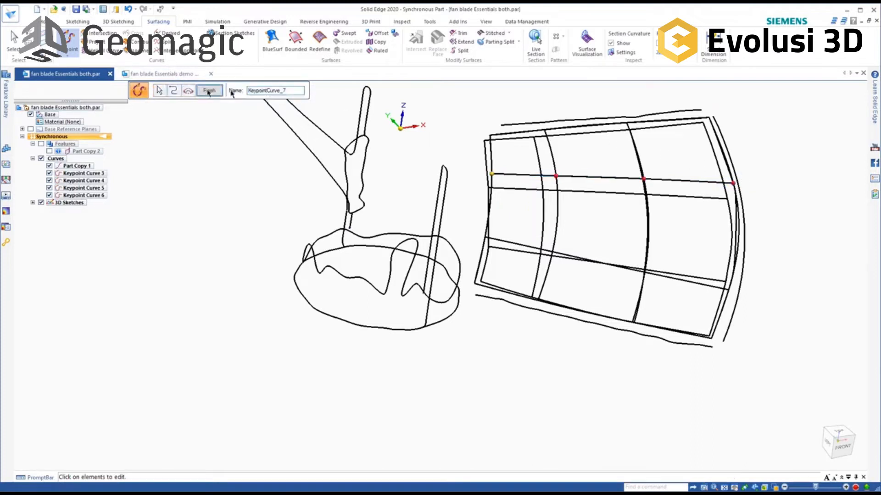
{"action": "left_click", "coordinate": [210, 90]}
Step: Create a keypoint curve along the lower lengthwise section, from the hub-side edge through both crossing curves to the outer edge
{"action": "middle_click_drag", "start_coordinate": [321, 183], "coordinate": [442, 226]}
{"action": "middle_click_drag", "start_coordinate": [505, 227], "coordinate": [558, 212]}
{"action": "left_click", "coordinate": [558, 212]}
{"action": "middle_click_drag", "start_coordinate": [664, 210], "coordinate": [683, 209]}
{"action": "left_click", "coordinate": [682, 209]}
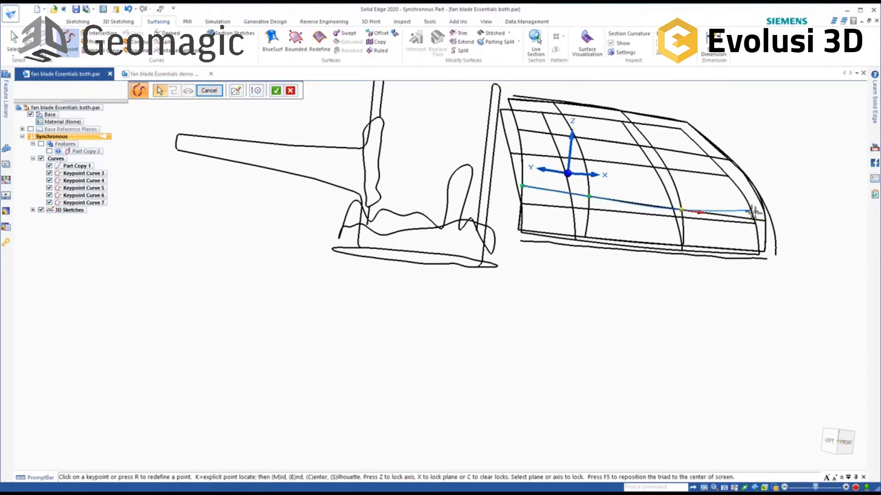
{"action": "right_click", "coordinate": [774, 214]}
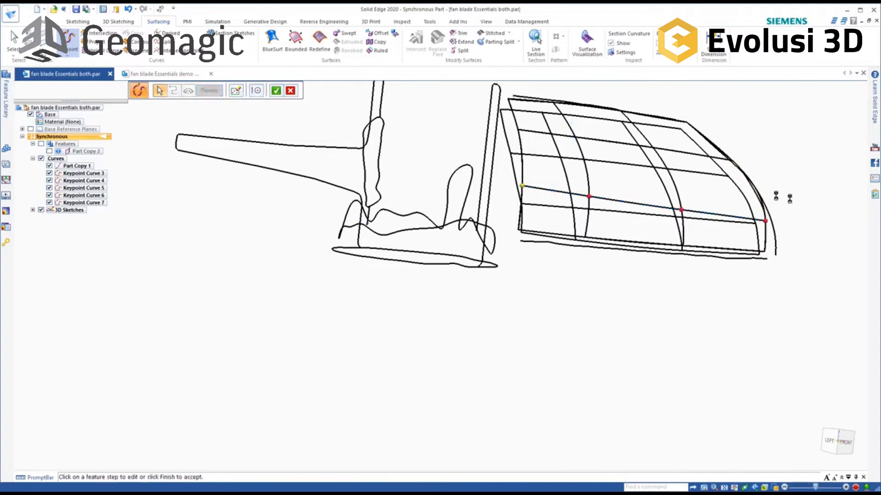
{"action": "left_click", "coordinate": [212, 91]}
Step: Create a keypoint curve across the blade along the section nearer the hub, from the upper edge through both lengthwise curves to the lower edge
{"action": "middle_click_drag", "start_coordinate": [570, 171], "coordinate": [518, 123]}
{"action": "left_click", "coordinate": [520, 121]}
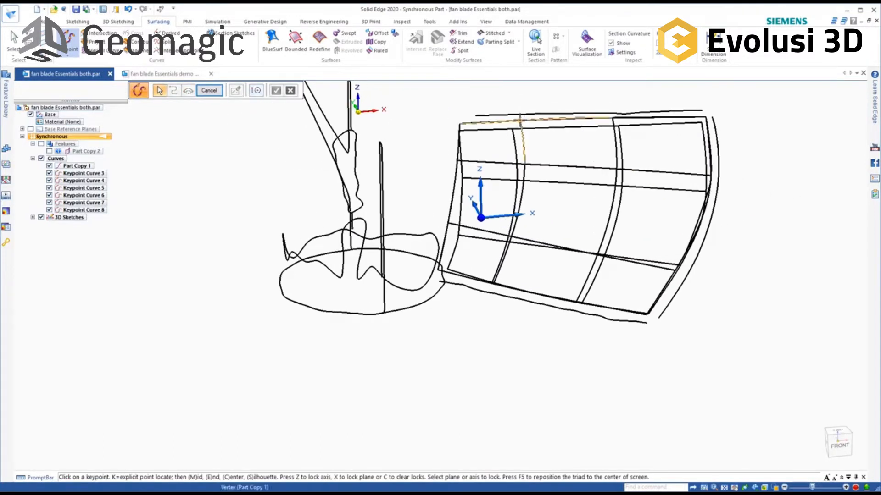
{"action": "left_click", "coordinate": [532, 163]}
{"action": "middle_click_drag", "start_coordinate": [519, 236], "coordinate": [589, 233]}
{"action": "left_click", "coordinate": [569, 228]}
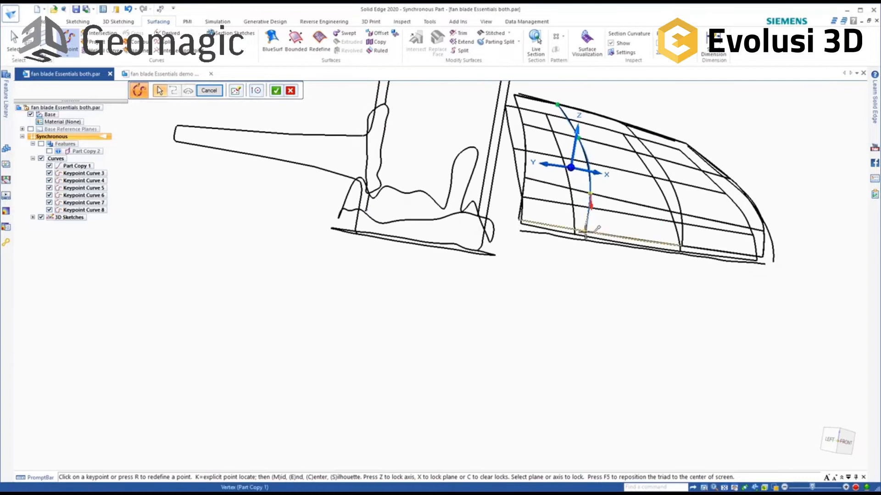
{"action": "left_click", "coordinate": [586, 232]}
{"action": "right_click", "coordinate": [619, 220]}
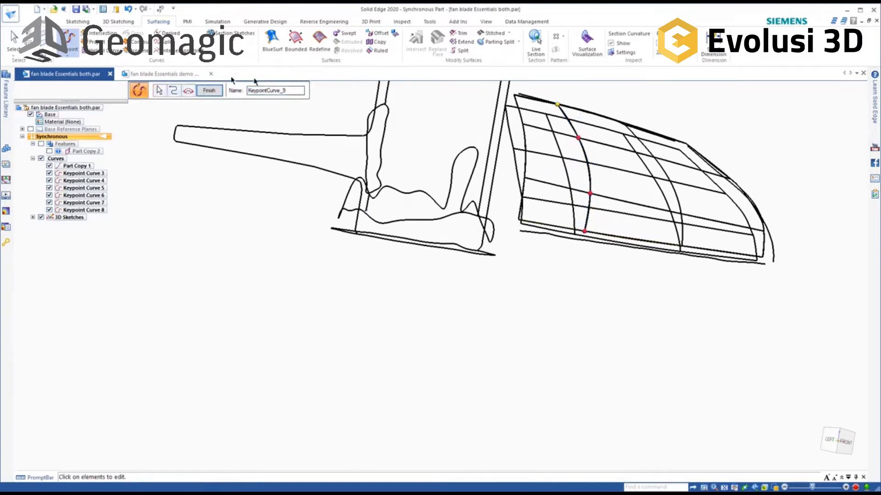
{"action": "left_click", "coordinate": [210, 91]}
Step: Create a keypoint curve across the blade along the section nearer the outer edge, from the upper edge through both lengthwise curves to the lower edge
{"action": "middle_click_drag", "start_coordinate": [643, 102], "coordinate": [636, 133]}
{"action": "left_click", "coordinate": [624, 119]}
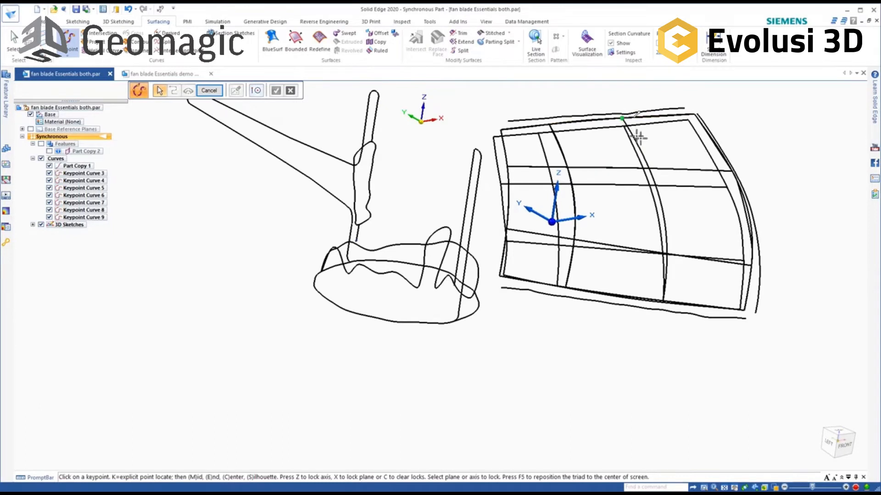
{"action": "left_click", "coordinate": [650, 166]}
{"action": "middle_click_drag", "start_coordinate": [678, 216], "coordinate": [688, 224]}
{"action": "left_click", "coordinate": [684, 228]}
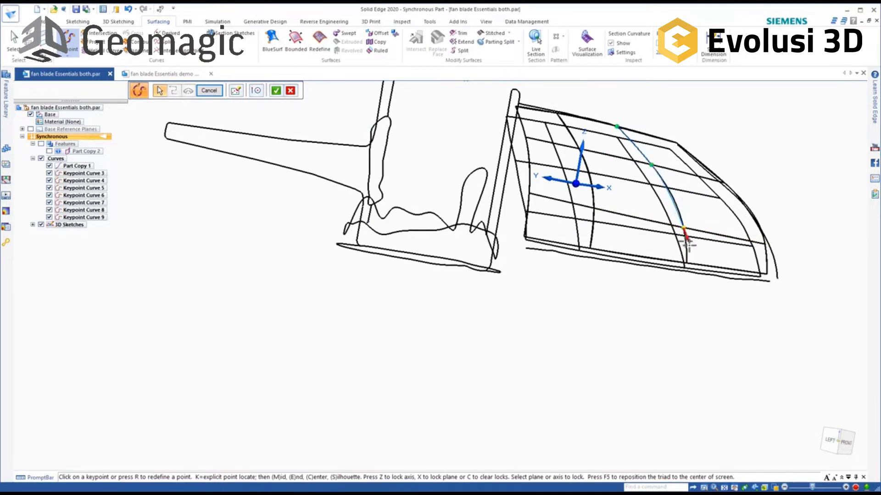
{"action": "left_click", "coordinate": [687, 262]}
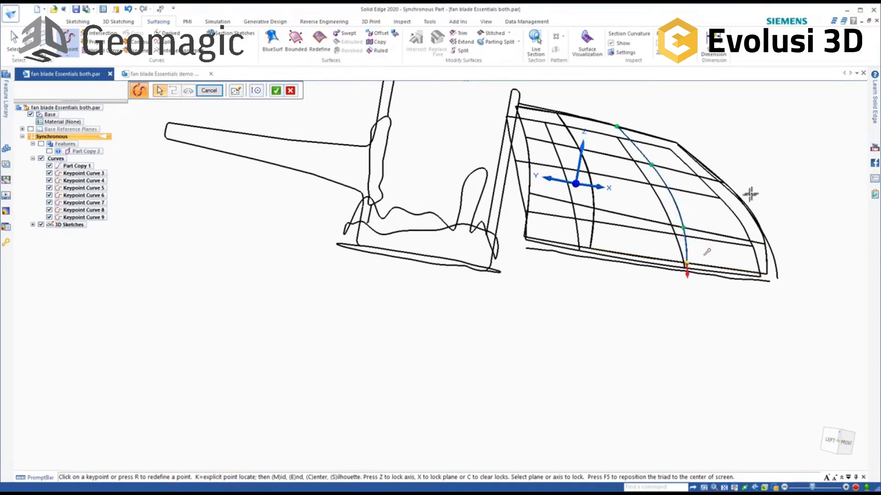
{"action": "left_click", "coordinate": [275, 90]}
{"action": "left_click", "coordinate": [210, 90]}
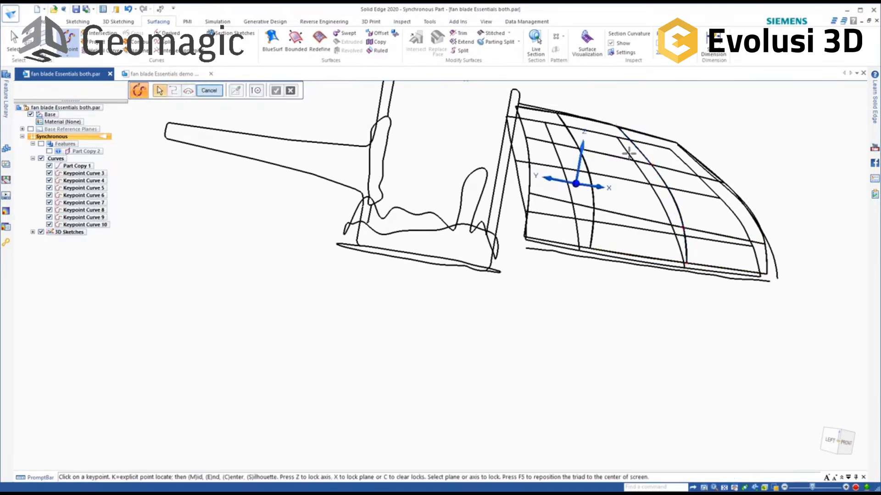
Step: Hide the Part Copy 1 curves and inspect the network of keypoint curves
{"action": "left_click", "coordinate": [50, 167]}
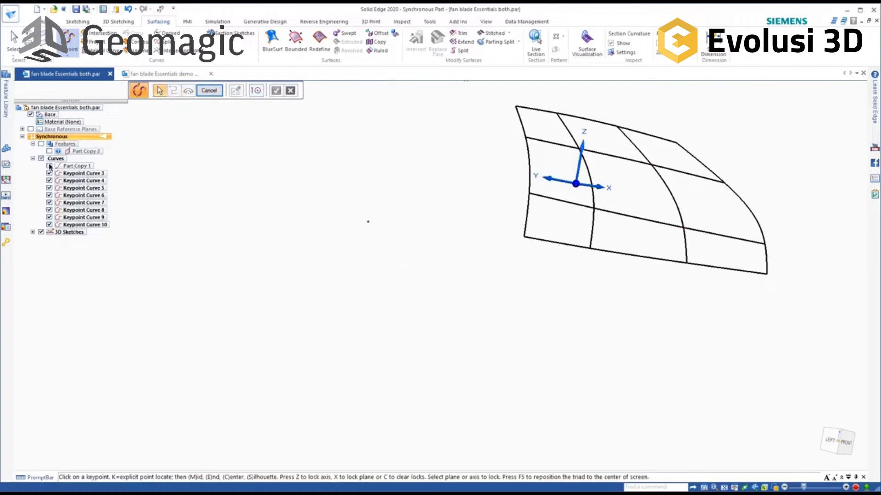
{"action": "middle_click_drag", "start_coordinate": [598, 164], "coordinate": [560, 197]}
{"action": "scroll", "coordinate": [607, 228], "scroll_direction": "down", "scroll_amount": 4}
{"action": "scroll", "coordinate": [669, 186], "scroll_direction": "up", "scroll_amount": 5}
{"action": "middle_click_drag", "start_coordinate": [540, 242], "coordinate": [505, 253]}
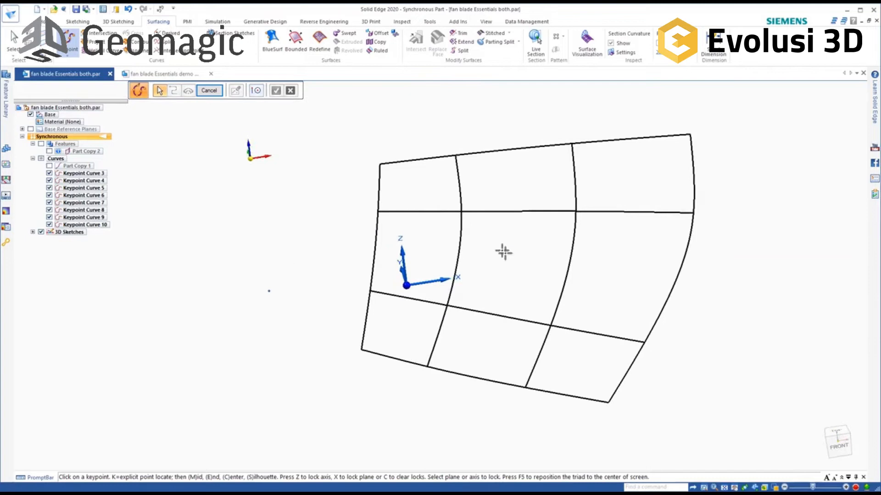
Step: Show the Part Copy 2 body to compare the keypoint curves with the scanned blade, and hide it again
{"action": "left_click", "coordinate": [49, 152]}
{"action": "middle_click_drag", "start_coordinate": [610, 284], "coordinate": [572, 265]}
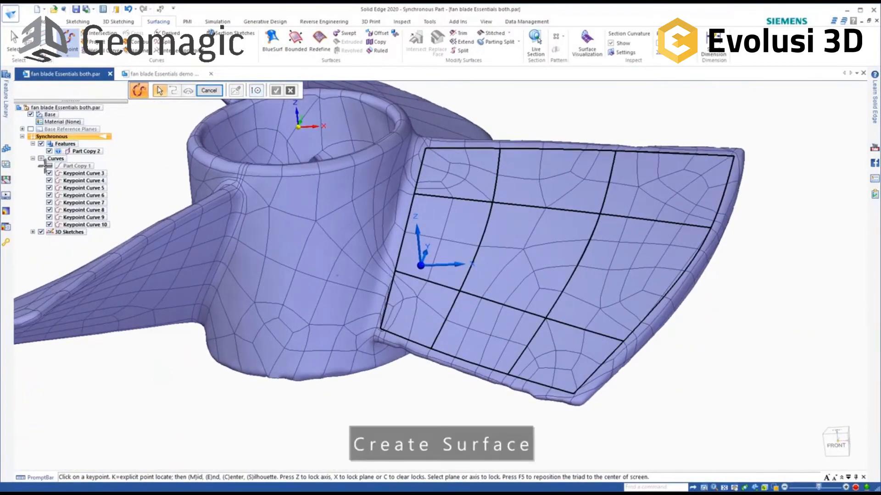
{"action": "left_click", "coordinate": [49, 150]}
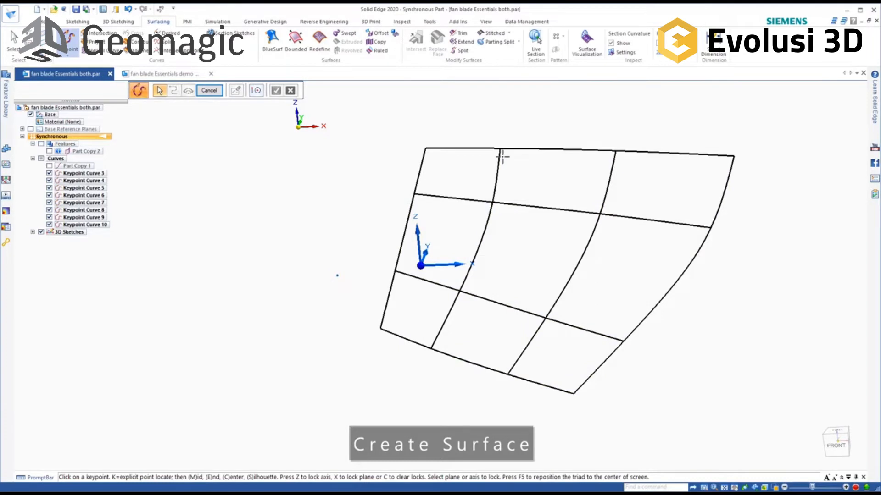
Step: Start a Bounded surface and define its closed boundary with the four outer keypoint curves of the blade
{"action": "left_click", "coordinate": [296, 41]}
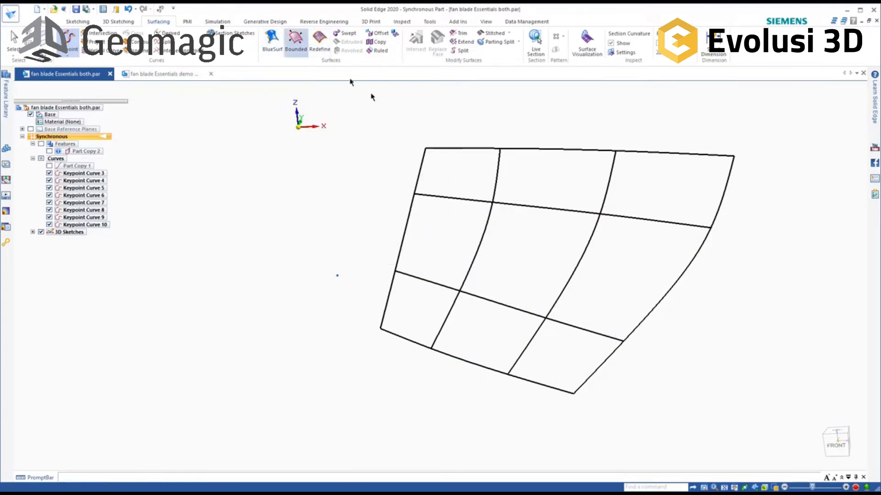
{"action": "left_click", "coordinate": [418, 175]}
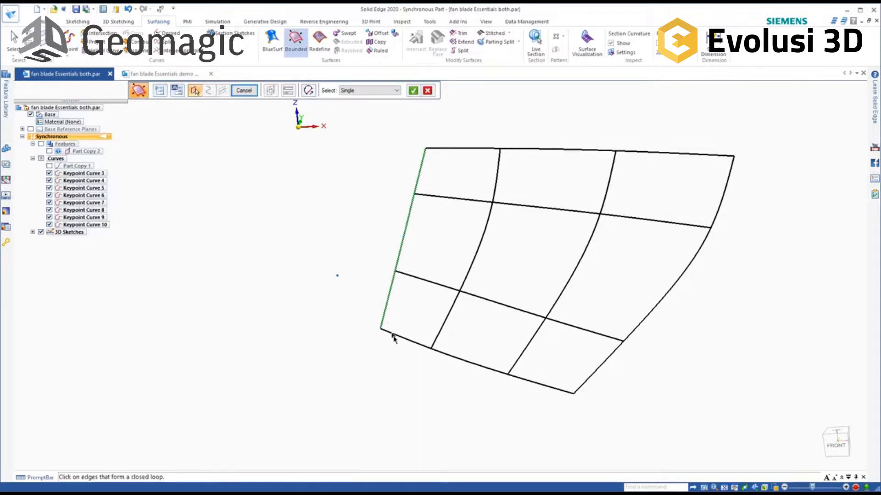
{"action": "left_click", "coordinate": [483, 367]}
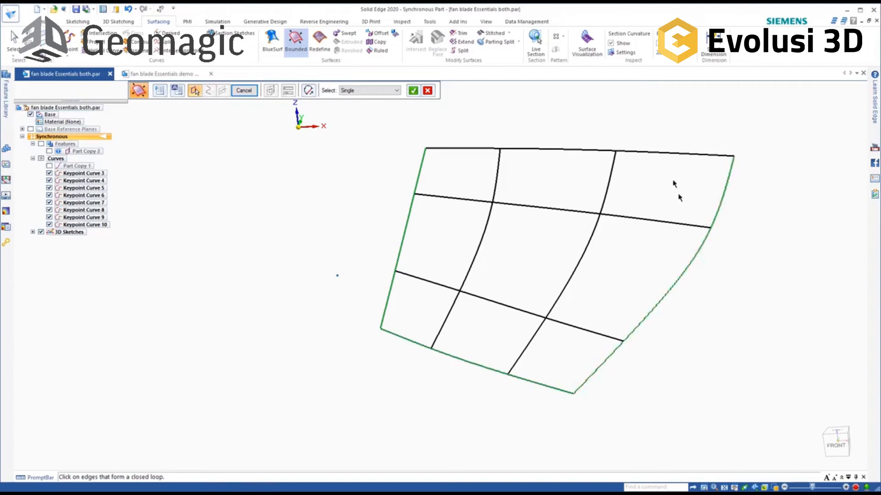
{"action": "left_click", "coordinate": [658, 153]}
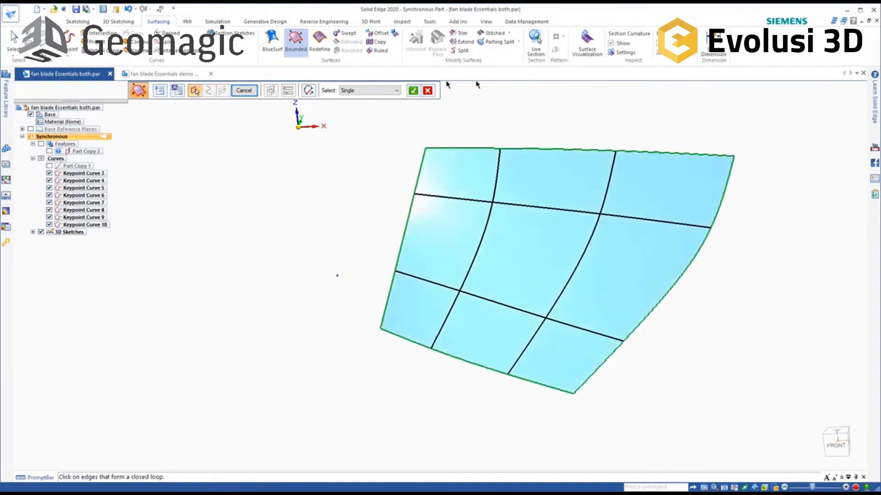
{"action": "right_click", "coordinate": [216, 134]}
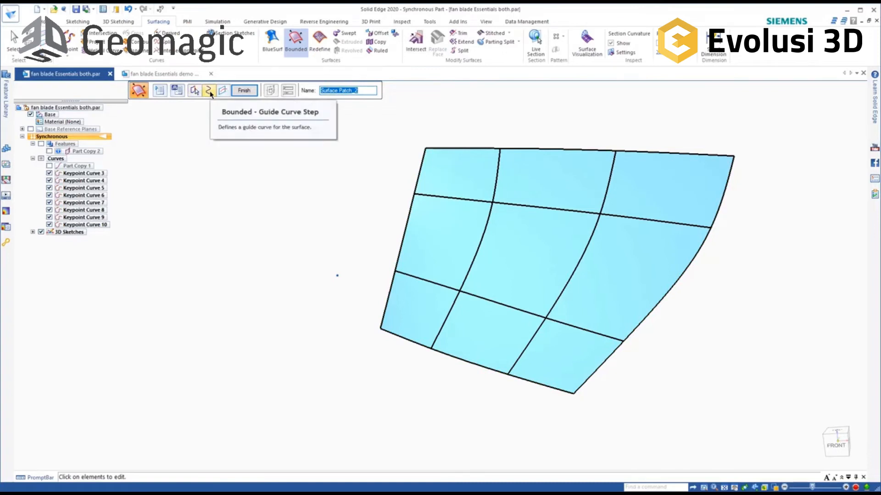
Step: Add the four inner keypoint curves as guide curves and finish the Bounded surface of the blade
{"action": "left_click", "coordinate": [209, 91]}
{"action": "left_click", "coordinate": [450, 198]}
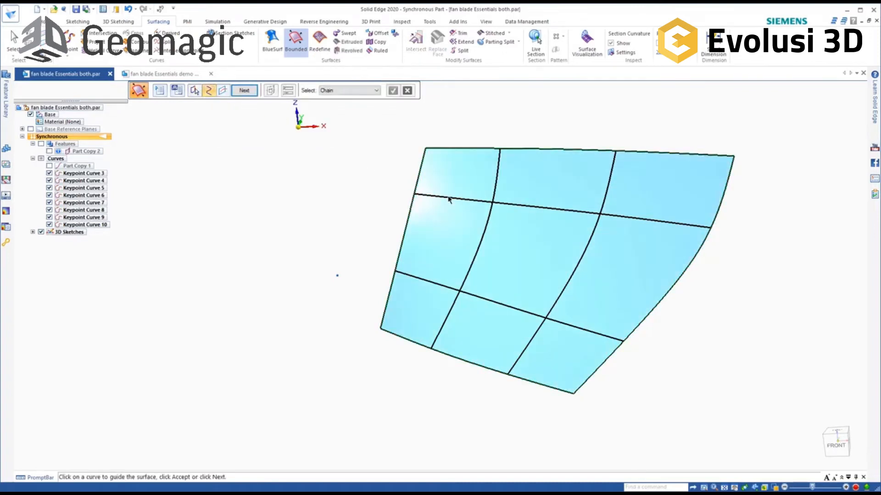
{"action": "left_click", "coordinate": [435, 278]}
{"action": "left_click", "coordinate": [484, 256]}
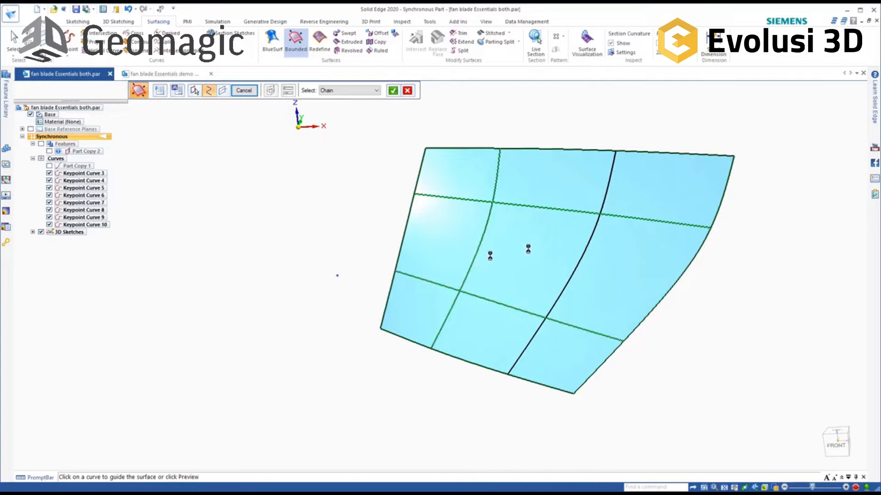
{"action": "left_click", "coordinate": [605, 192]}
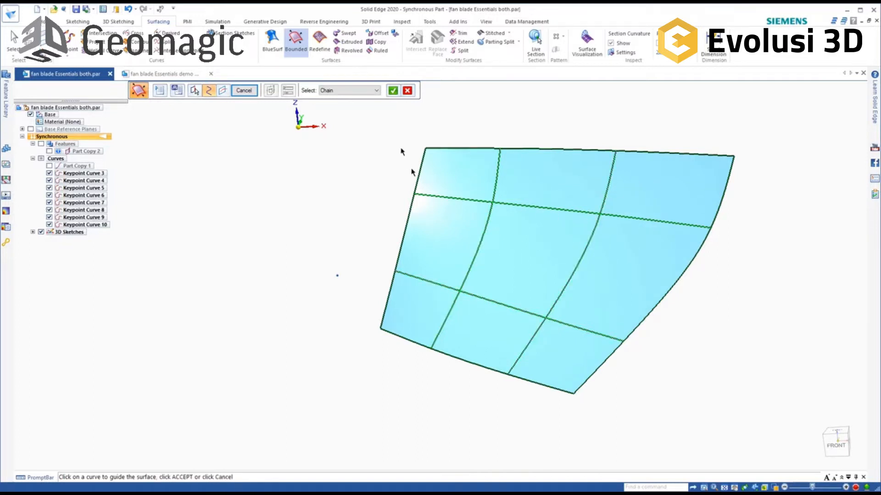
{"action": "left_click", "coordinate": [394, 91]}
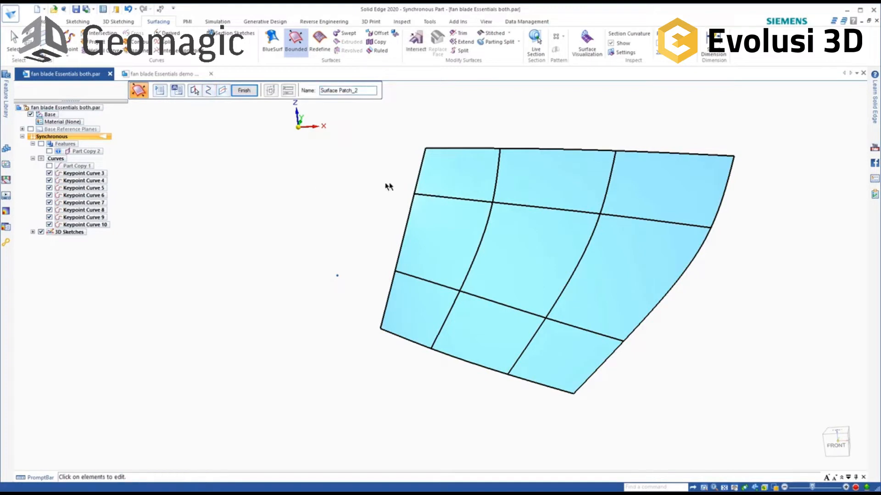
{"action": "middle_click_drag", "start_coordinate": [323, 205], "coordinate": [325, 223]}
{"action": "key", "text": "Escape"}
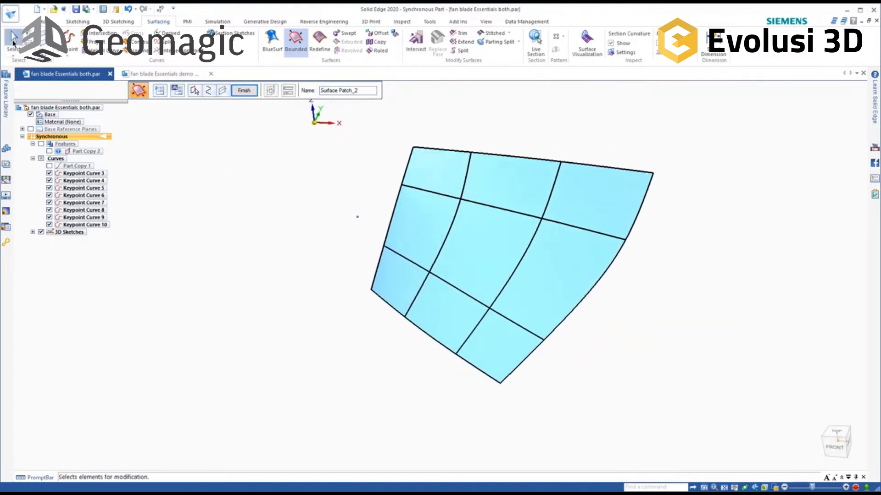
{"action": "middle_click_drag", "start_coordinate": [521, 232], "coordinate": [554, 236]}
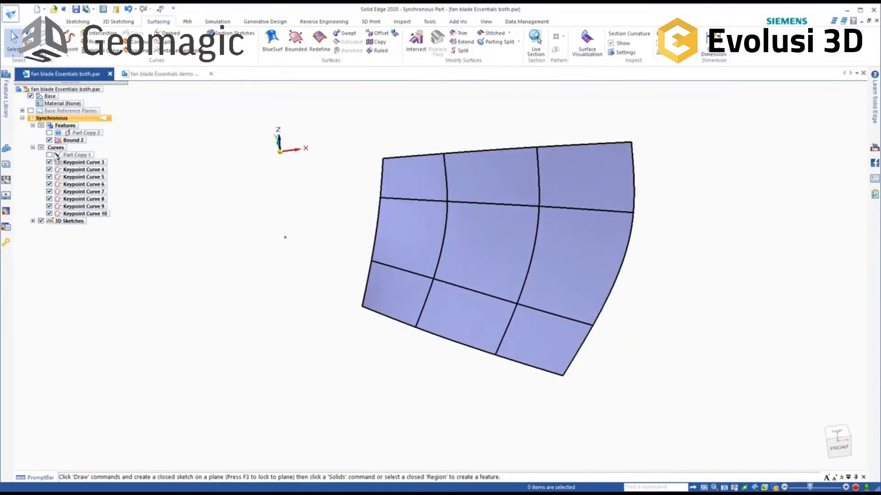
Step: Compare the new bounded surface with the Part Copy 1 curves and the Part Copy 2 body, leaving both hidden
{"action": "left_click", "coordinate": [50, 155]}
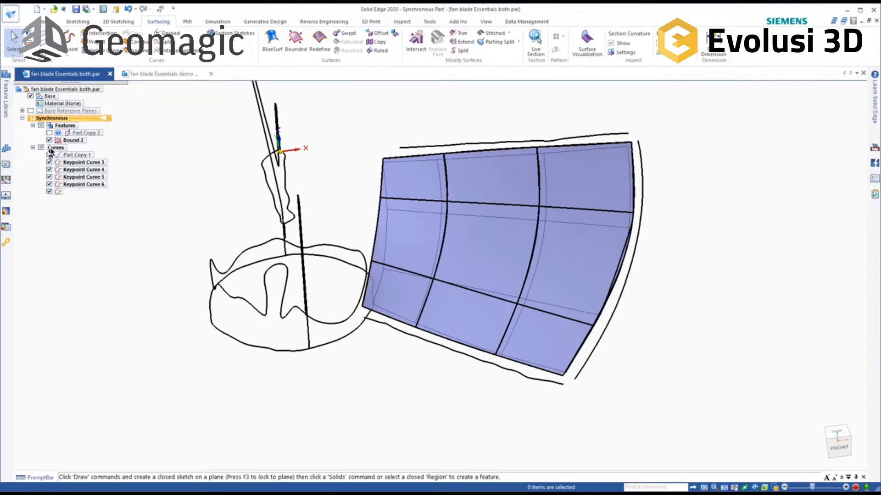
{"action": "left_click", "coordinate": [49, 132]}
{"action": "middle_click_drag", "start_coordinate": [260, 174], "coordinate": [259, 186]}
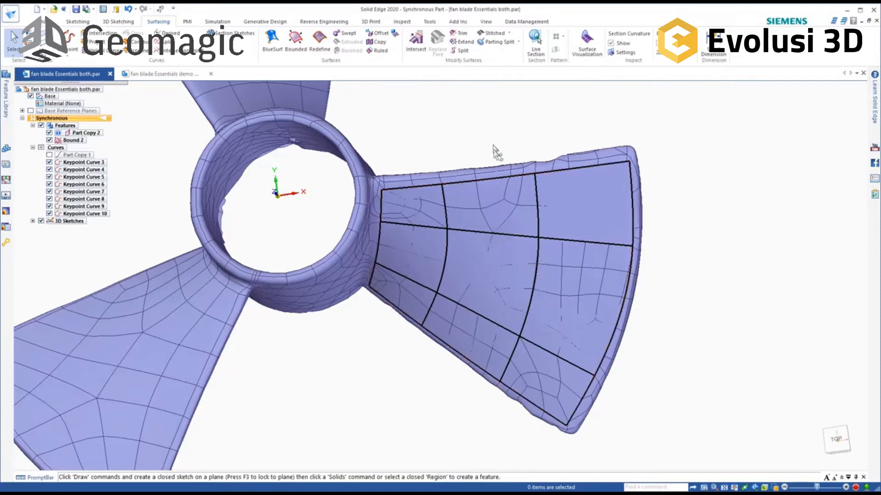
{"action": "middle_click_drag", "start_coordinate": [423, 143], "coordinate": [419, 123]}
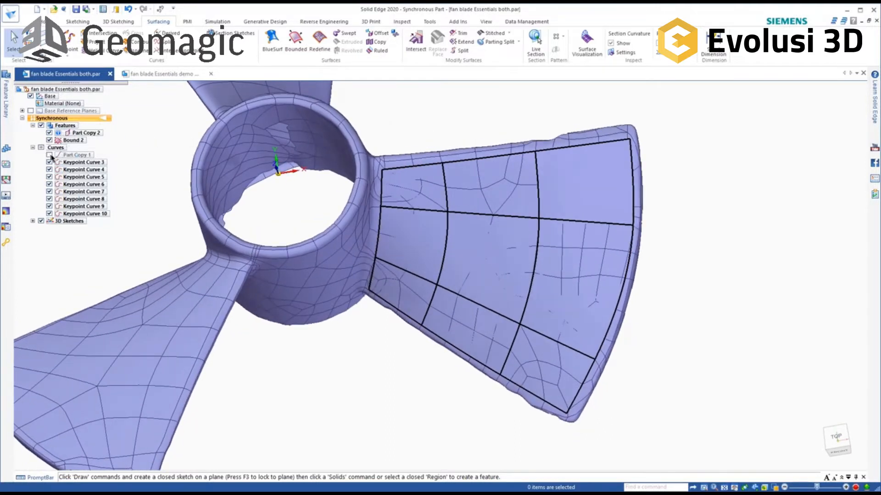
{"action": "left_click", "coordinate": [49, 132]}
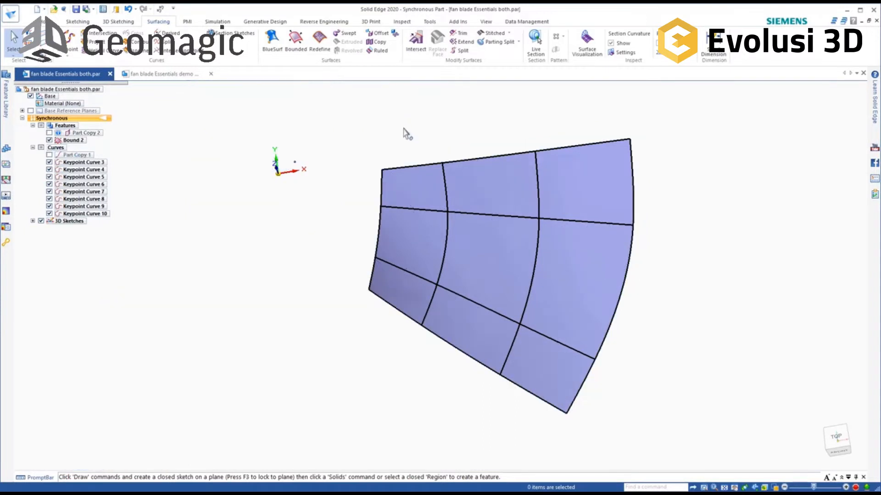
Step: Hide Keypoint Curves 3 through 10 so only the bounded surface is displayed
{"action": "left_click", "coordinate": [49, 169]}
{"action": "left_click", "coordinate": [50, 176]}
{"action": "left_click", "coordinate": [49, 184]}
{"action": "left_click", "coordinate": [49, 162]}
{"action": "left_click", "coordinate": [49, 191]}
{"action": "left_click", "coordinate": [49, 199]}
{"action": "left_click", "coordinate": [49, 206]}
{"action": "left_click", "coordinate": [49, 214]}
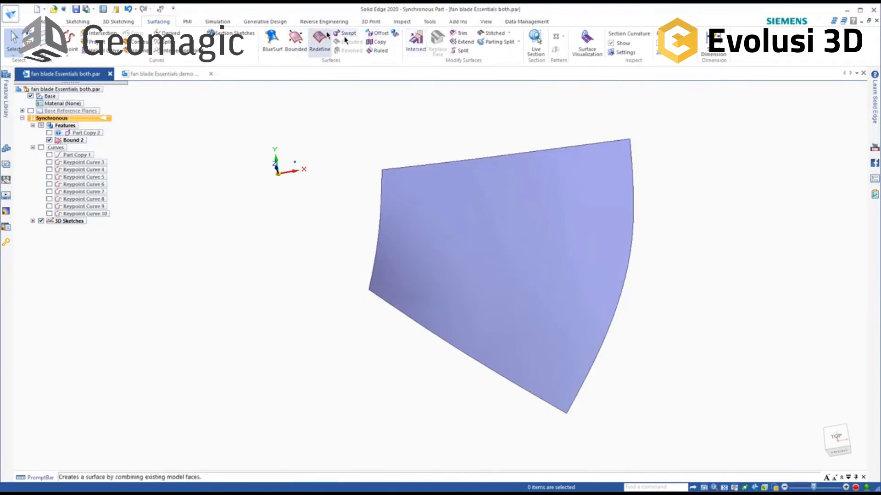
Step: Extend all four edges of the bounded blade surface outward by about 0.155 in
{"action": "left_click", "coordinate": [463, 41]}
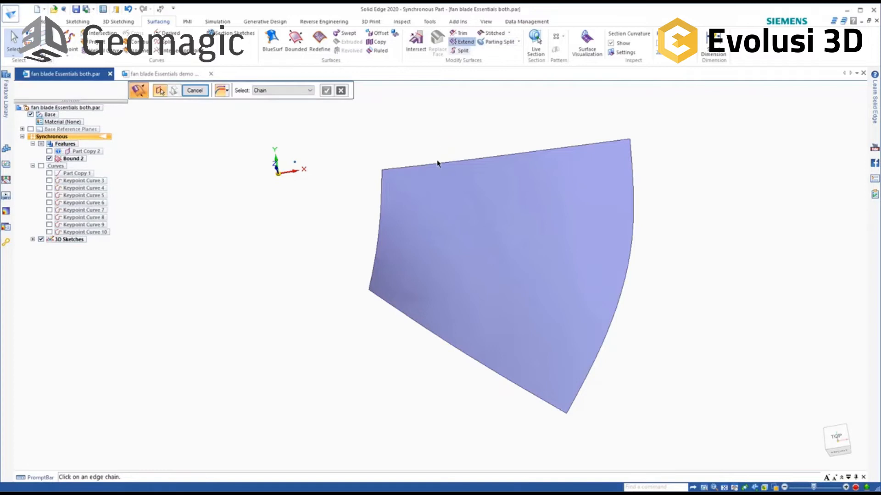
{"action": "left_click", "coordinate": [436, 166]}
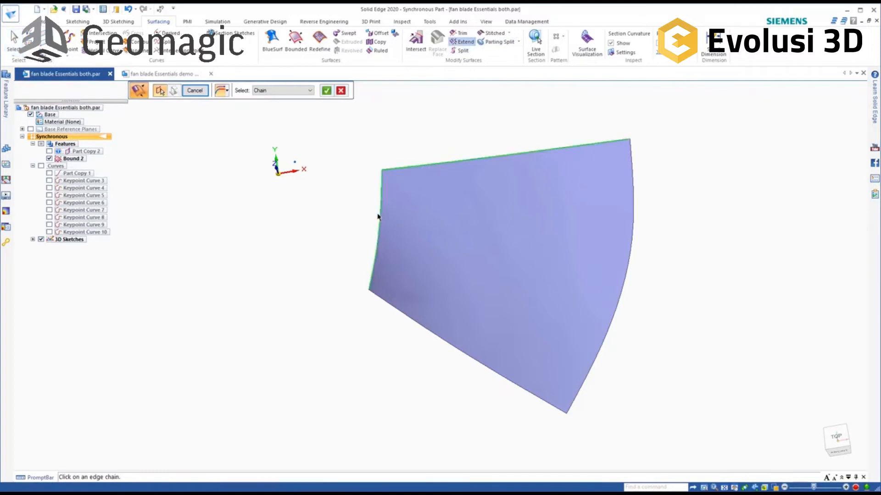
{"action": "left_click", "coordinate": [390, 307]}
{"action": "left_click", "coordinate": [627, 274]}
{"action": "right_click", "coordinate": [412, 147]}
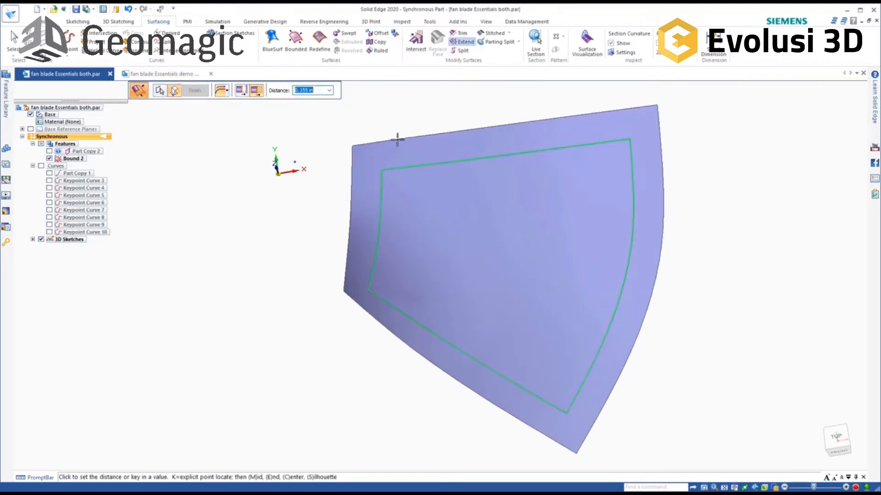
{"action": "left_click", "coordinate": [398, 140]}
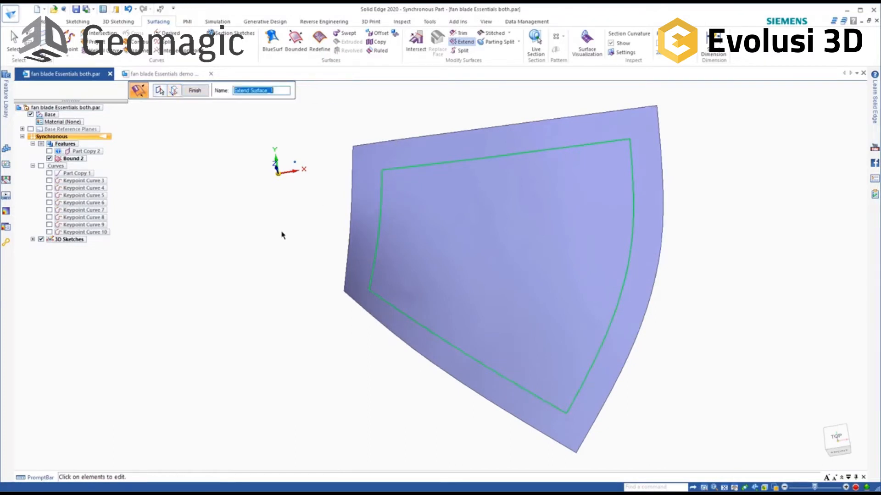
{"action": "left_click", "coordinate": [191, 92]}
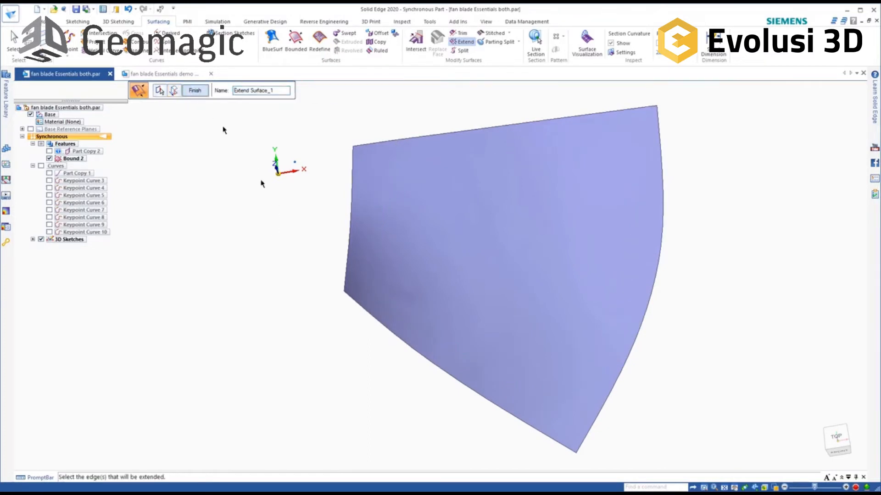
Step: Show the Part Copy 2 body and examine how both extended blade surfaces fit the scanned blade and reach through the hub wall
{"action": "middle_click_drag", "start_coordinate": [138, 160], "coordinate": [729, 409]}
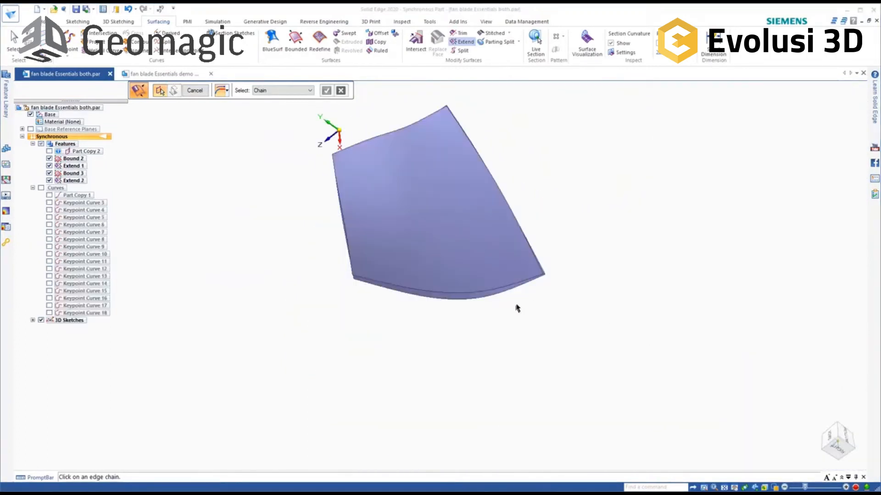
{"action": "middle_click_drag", "start_coordinate": [517, 308], "coordinate": [477, 298]}
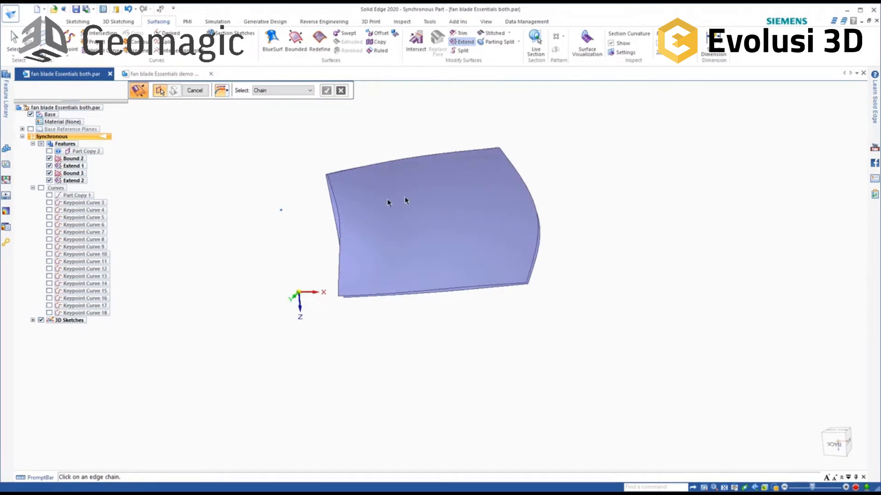
{"action": "left_click", "coordinate": [59, 152]}
{"action": "middle_click_drag", "start_coordinate": [387, 151], "coordinate": [362, 212]}
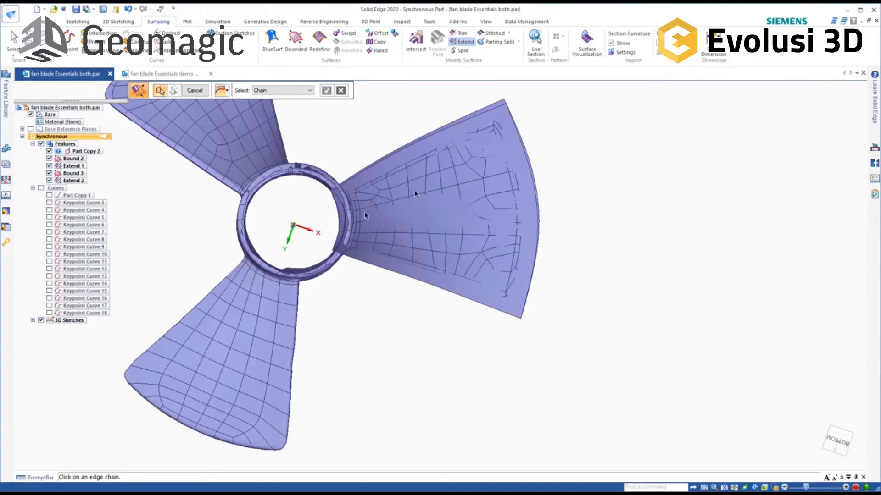
{"action": "middle_click_drag", "start_coordinate": [366, 215], "coordinate": [338, 128]}
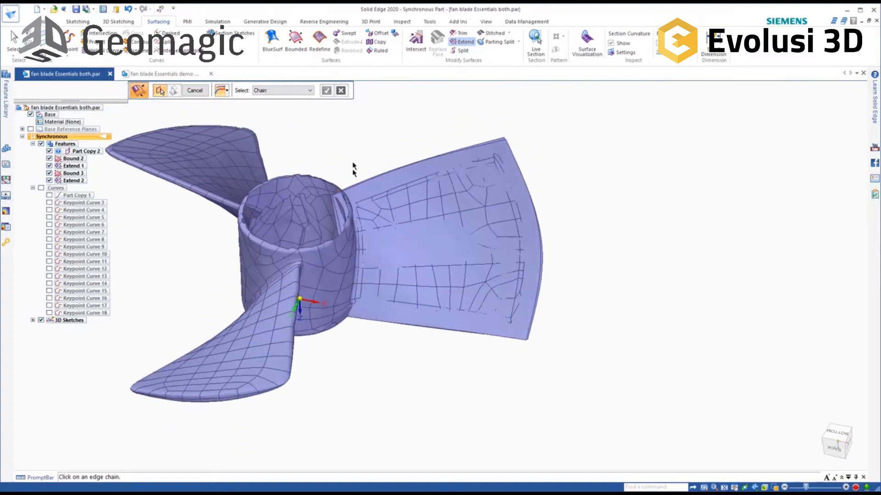
{"action": "scroll", "coordinate": [353, 168], "scroll_direction": "up", "scroll_amount": 5}
{"action": "scroll", "coordinate": [353, 168], "scroll_direction": "down", "scroll_amount": 4}
{"action": "mouse_move", "coordinate": [345, 165]}
{"action": "middle_mouse_down"}
{"action": "mouse_move", "coordinate": [344, 153]}
{"action": "mouse_move", "coordinate": [349, 167]}
{"action": "middle_mouse_up"}
{"action": "scroll", "coordinate": [381, 396], "scroll_direction": "down", "scroll_amount": 5}
{"action": "middle_click_drag", "start_coordinate": [381, 415], "coordinate": [374, 216]}
{"action": "middle_click_drag", "start_coordinate": [373, 380], "coordinate": [365, 359]}
{"action": "scroll", "coordinate": [364, 358], "scroll_direction": "up", "scroll_amount": 6}
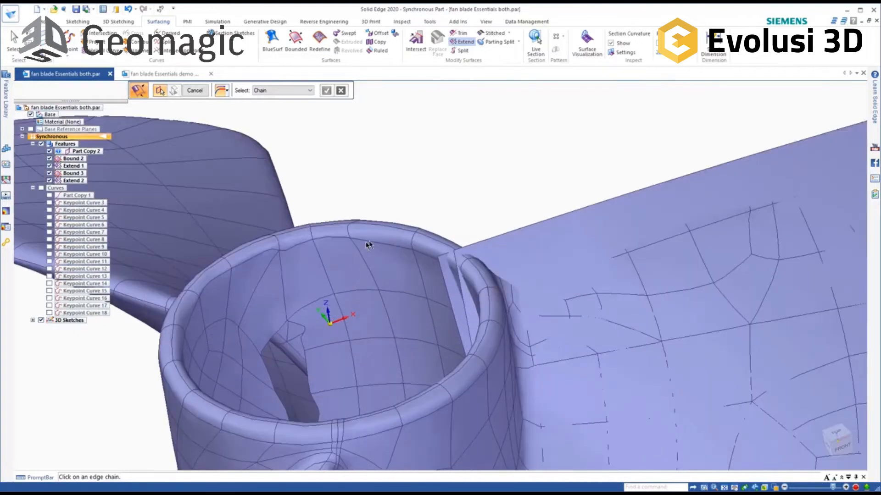
{"action": "scroll", "coordinate": [380, 230], "scroll_direction": "down", "scroll_amount": 5}
{"action": "scroll", "coordinate": [369, 239], "scroll_direction": "up", "scroll_amount": 5}
{"action": "middle_click_drag", "start_coordinate": [389, 220], "coordinate": [445, 137]}
{"action": "scroll", "coordinate": [398, 165], "scroll_direction": "down", "scroll_amount": 5}
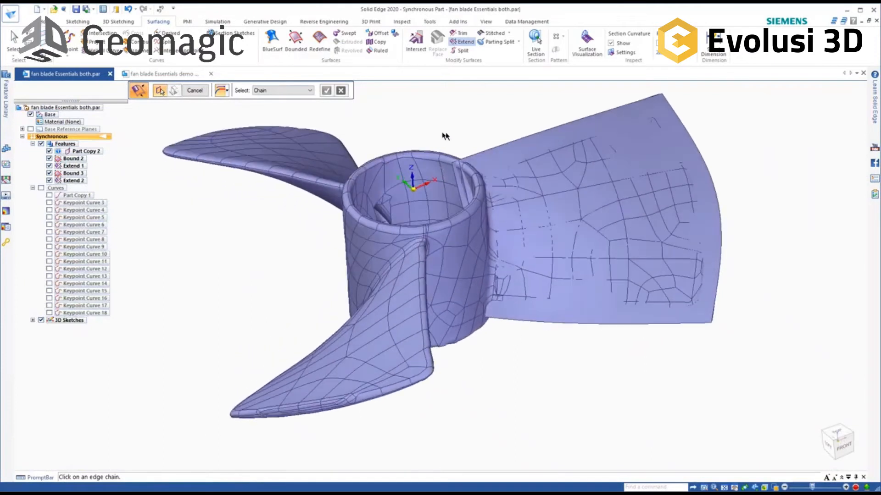
{"action": "left_click", "coordinate": [81, 22]}
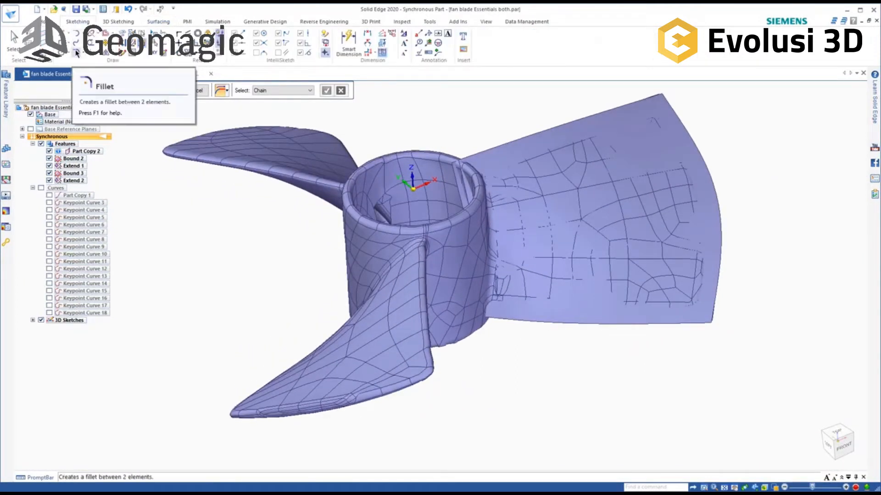
{"action": "left_click", "coordinate": [72, 35]}
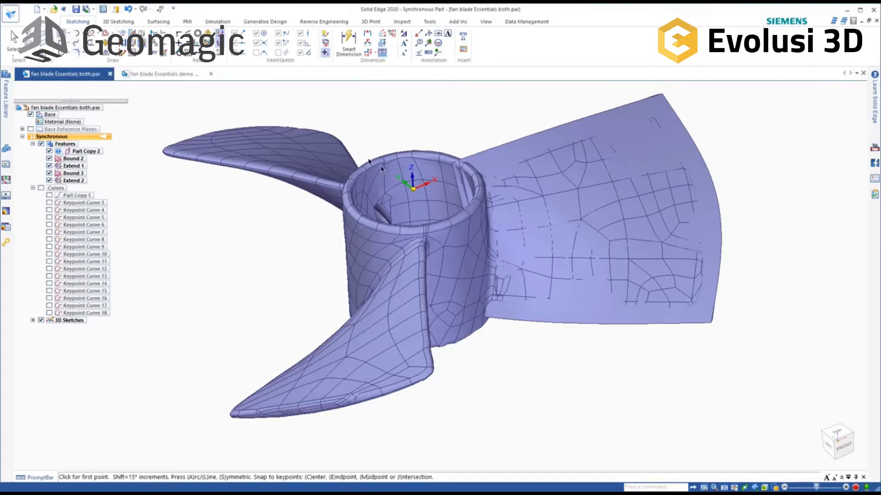
{"action": "middle_click_drag", "start_coordinate": [413, 181], "coordinate": [404, 220]}
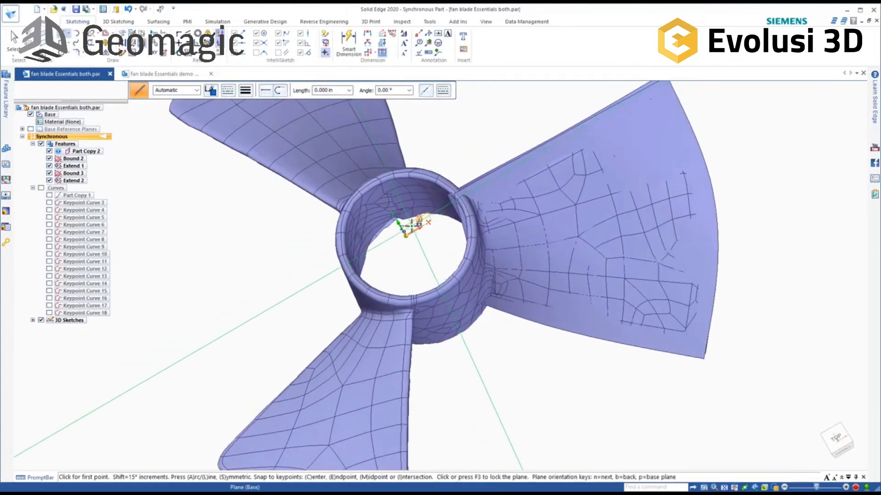
{"action": "scroll", "coordinate": [406, 224], "scroll_direction": "up", "scroll_amount": 3}
{"action": "scroll", "coordinate": [405, 227], "scroll_direction": "up", "scroll_amount": 4}
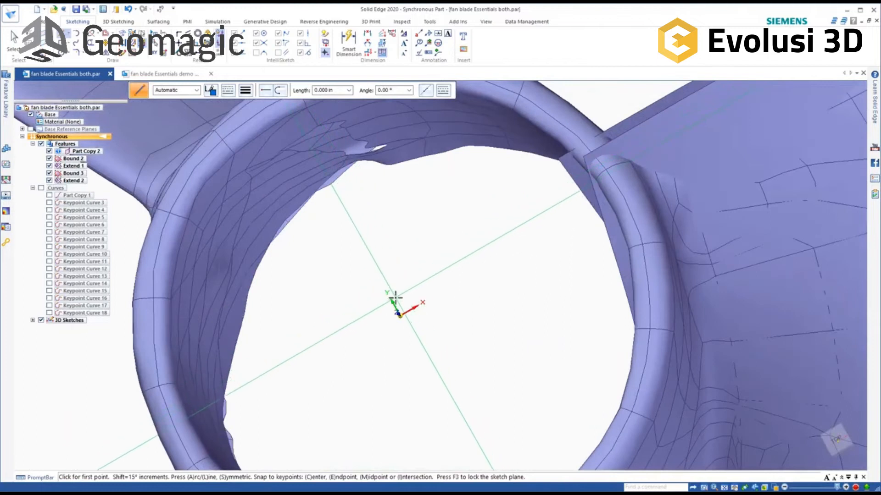
{"action": "key", "text": "F3"}
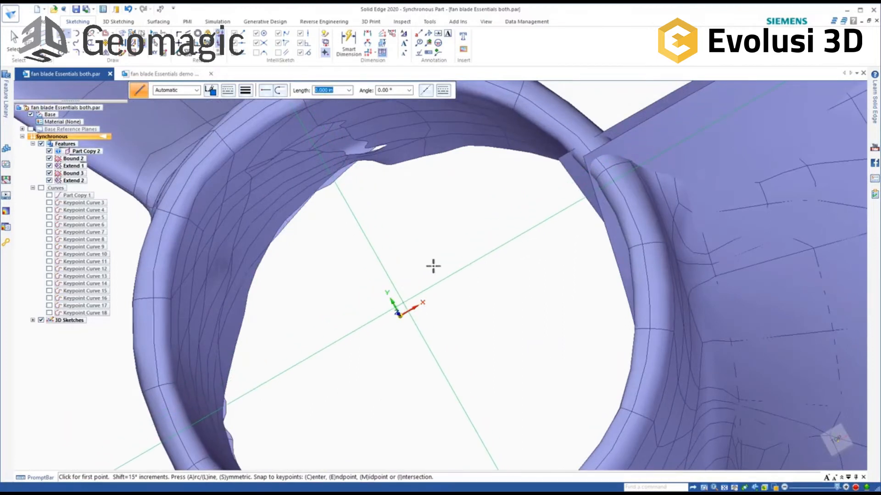
{"action": "scroll", "coordinate": [454, 266], "scroll_direction": "down", "scroll_amount": 2}
{"action": "left_click", "coordinate": [416, 294]}
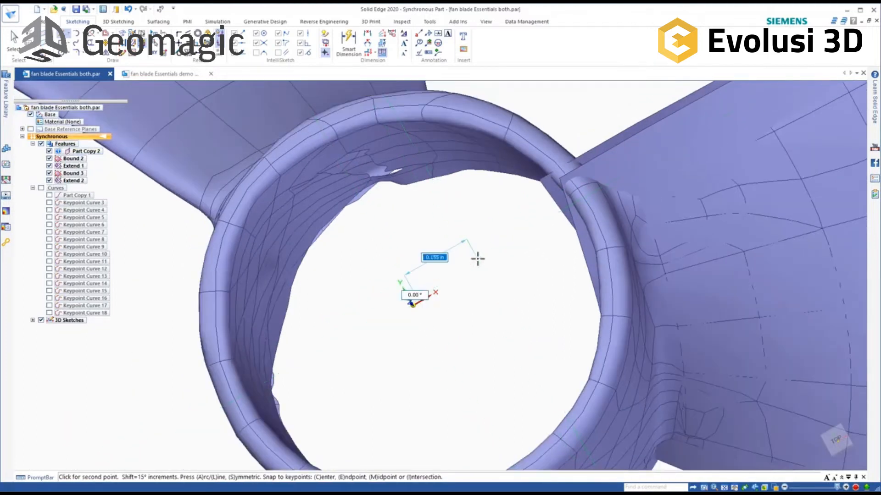
{"action": "key", "text": "Escape"}
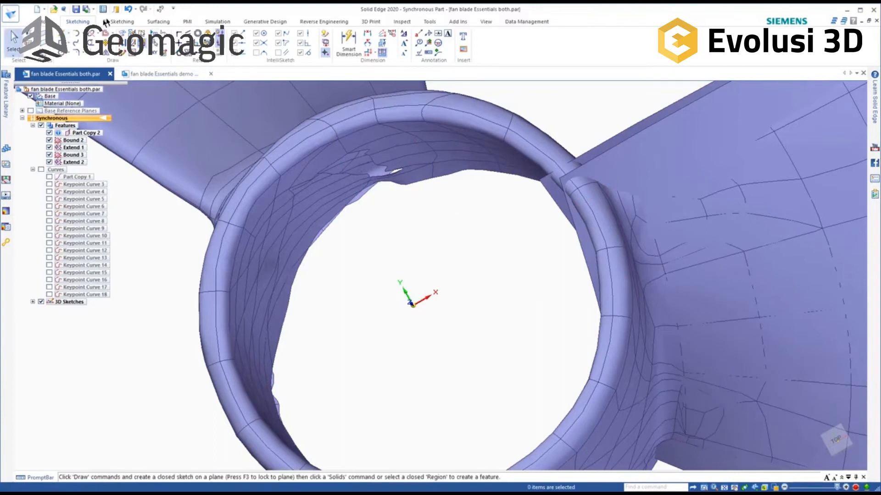
Step: Orient the model to the top view and hide the Bound 2, Extend 1, Bound 3 and Extend 2 surfaces
{"action": "left_click", "coordinate": [485, 22]}
{"action": "left_click", "coordinate": [153, 43]}
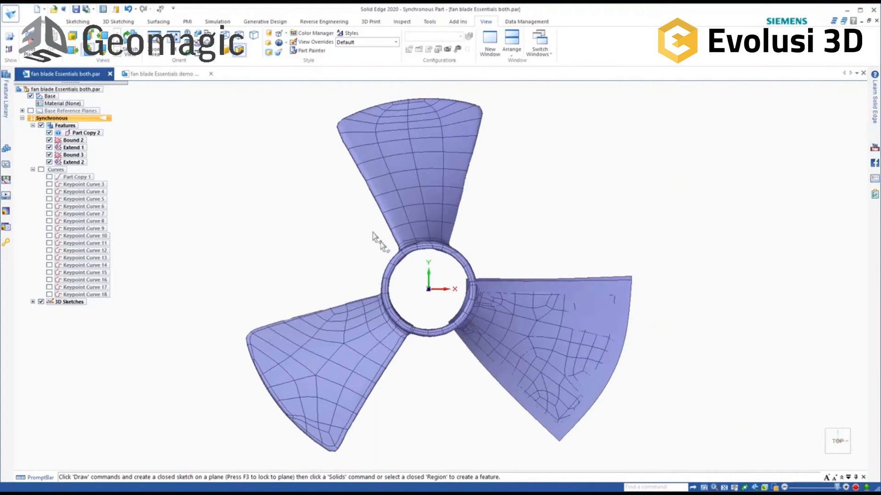
{"action": "scroll", "coordinate": [458, 280], "scroll_direction": "up", "scroll_amount": 3}
{"action": "scroll", "coordinate": [450, 279], "scroll_direction": "down", "scroll_amount": 3}
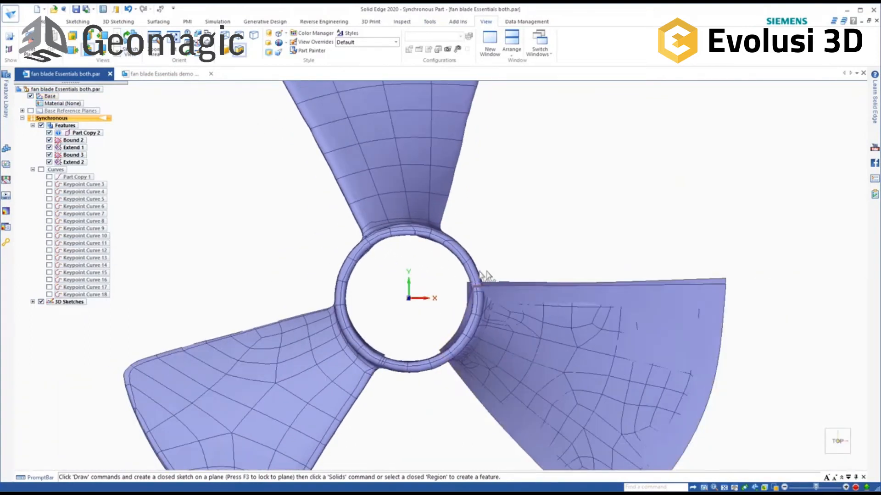
{"action": "left_click", "coordinate": [50, 148]}
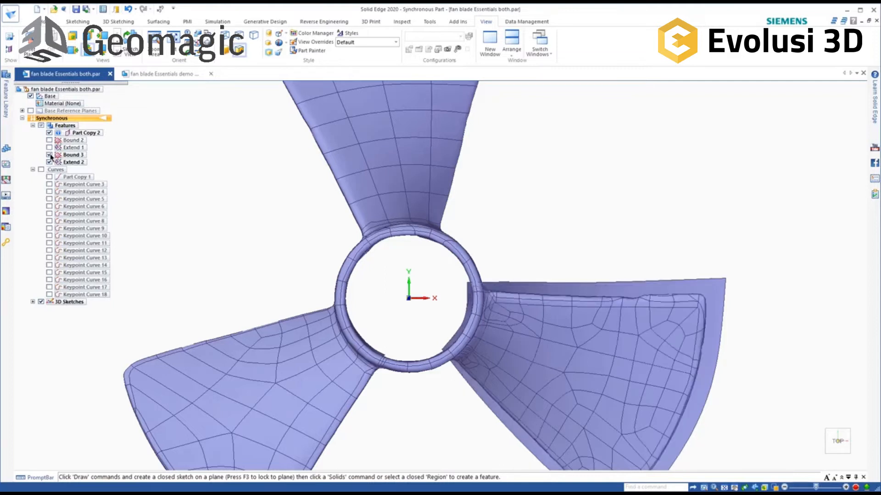
{"action": "left_click", "coordinate": [50, 155]}
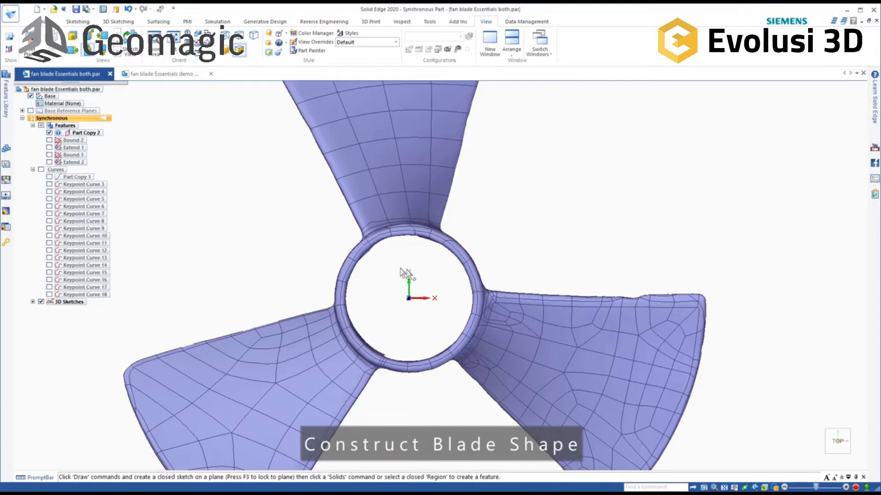
Step: Sketch a horizontal line along the upper edge of the +X blade, from inside the hub to beyond the blade tip
{"action": "left_click", "coordinate": [77, 21]}
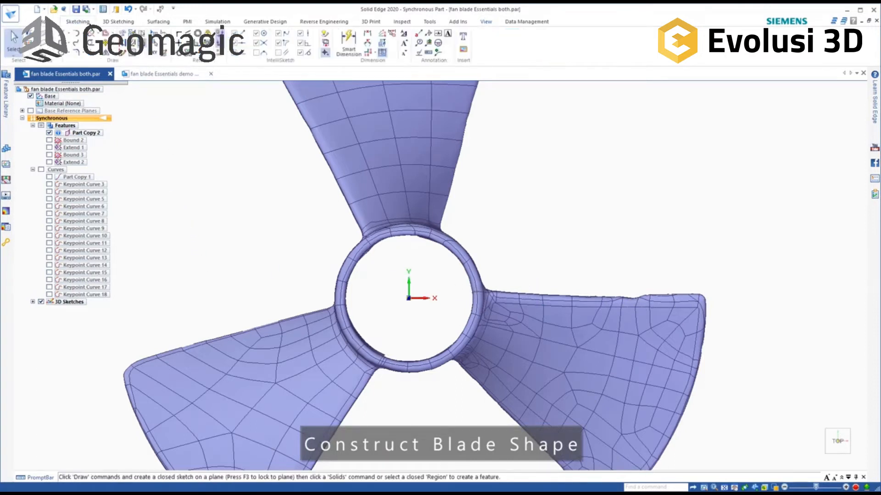
{"action": "left_click", "coordinate": [69, 34]}
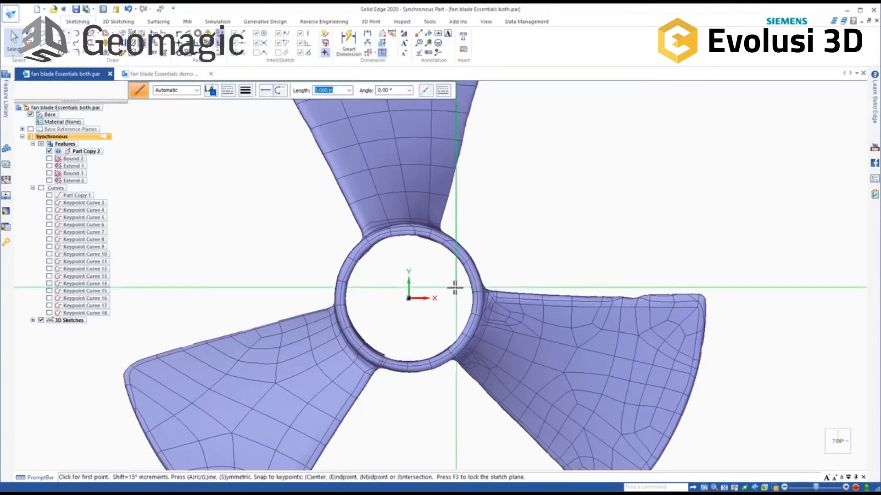
{"action": "left_click", "coordinate": [452, 292]}
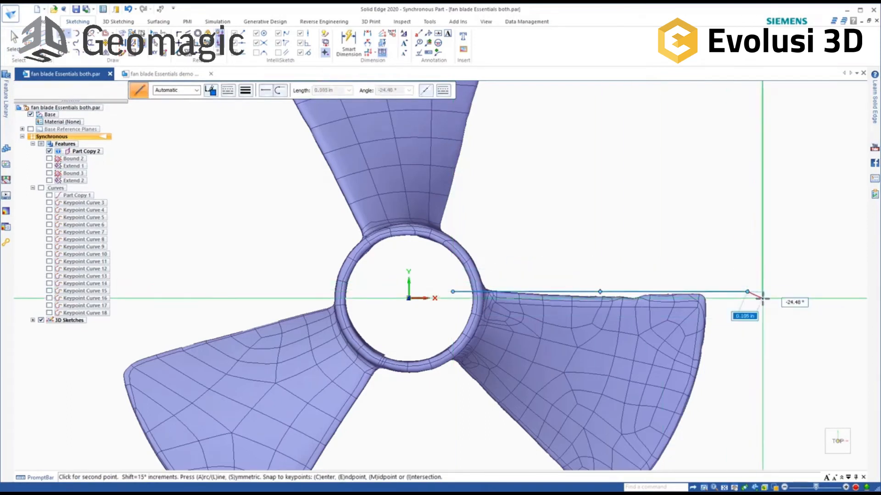
{"action": "left_click", "coordinate": [757, 293]}
{"action": "scroll", "coordinate": [756, 297], "scroll_direction": "down", "scroll_amount": 3}
{"action": "scroll", "coordinate": [672, 353], "scroll_direction": "up", "scroll_amount": 5}
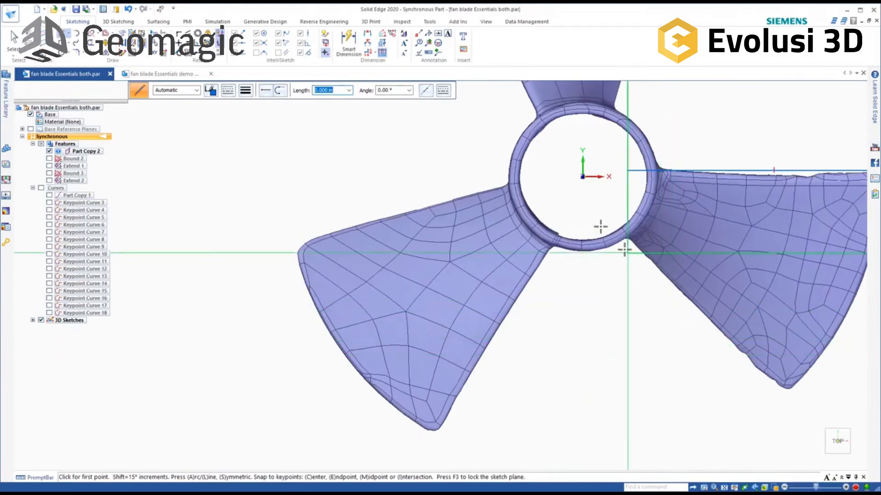
Step: Sketch an angled line along the same blade's lower edge, from inside the hub past the tip, and adjust its inner endpoint to fit the edge
{"action": "left_click", "coordinate": [609, 210]}
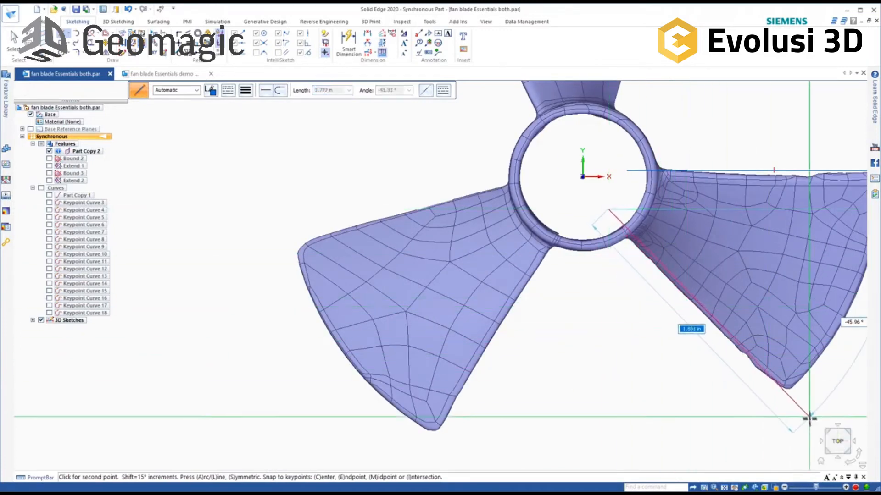
{"action": "left_click", "coordinate": [816, 424]}
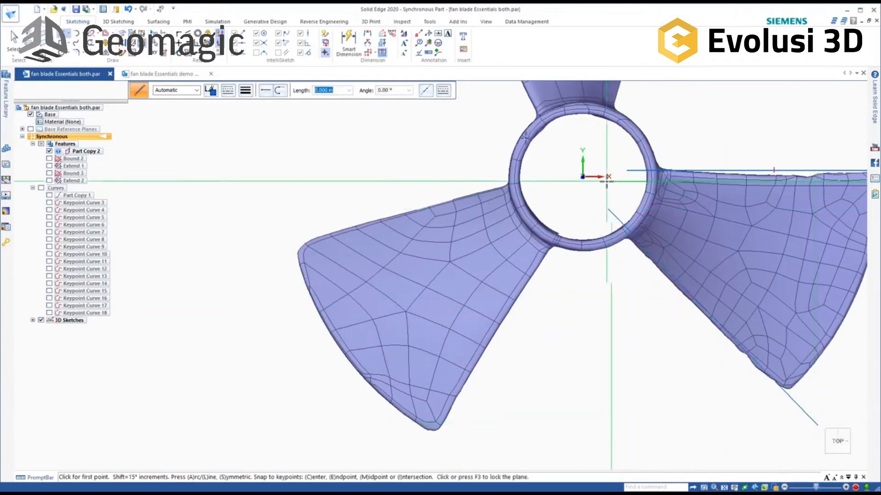
{"action": "left_click", "coordinate": [19, 40]}
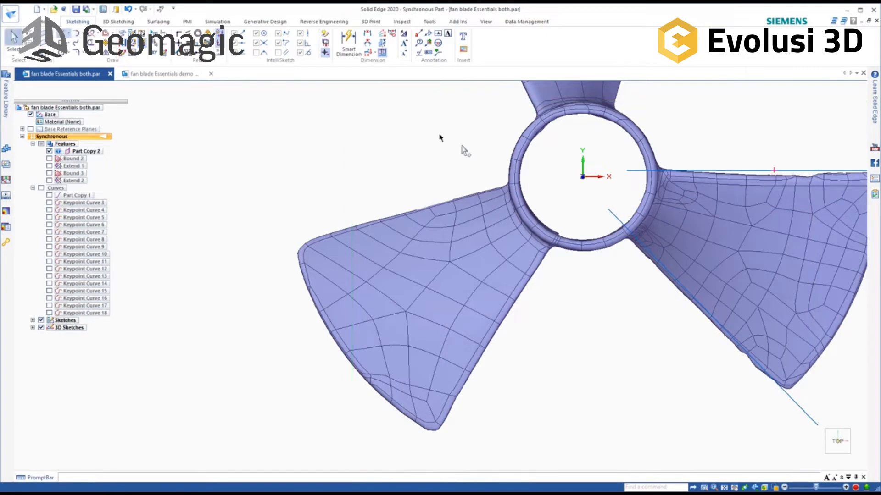
{"action": "left_click", "coordinate": [611, 213]}
{"action": "left_click_drag", "start_coordinate": [609, 210], "coordinate": [605, 215]}
{"action": "left_click", "coordinate": [610, 191]}
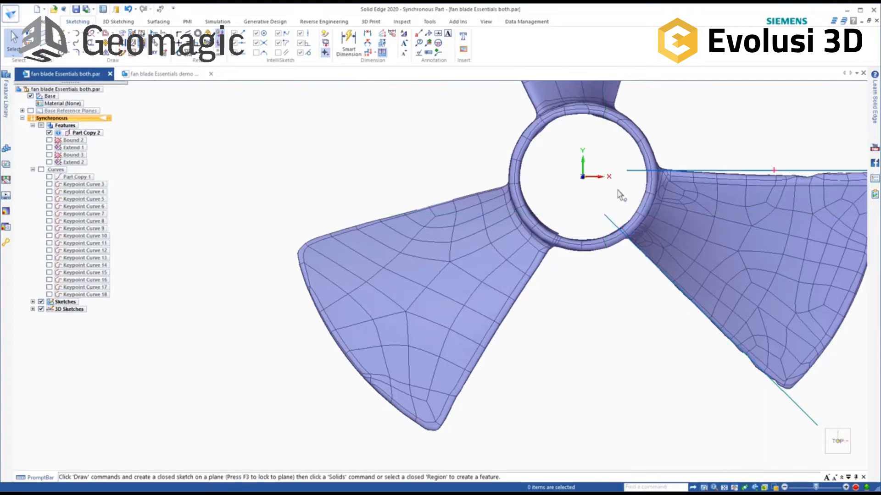
Step: Sketch a circle centred on the origin, about 0.875 in in diameter, running within the hub wall
{"action": "middle_click_drag", "start_coordinate": [621, 195], "coordinate": [470, 147], "text": "shift"}
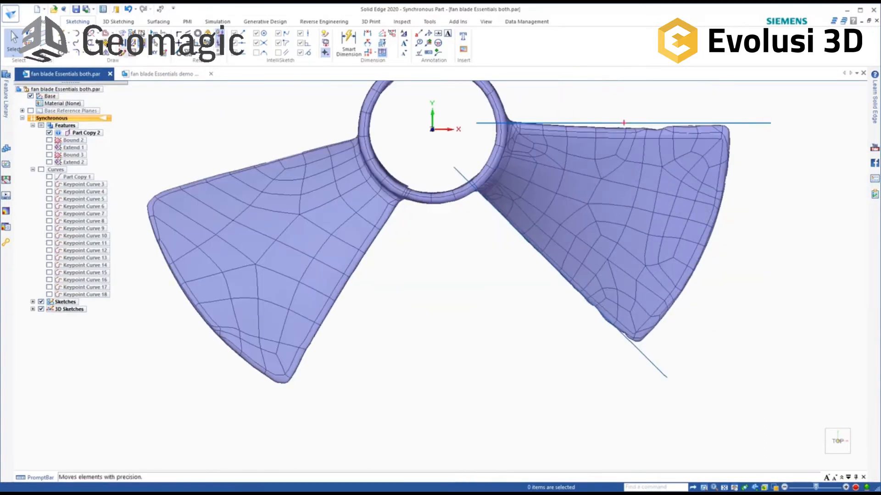
{"action": "left_click", "coordinate": [76, 43]}
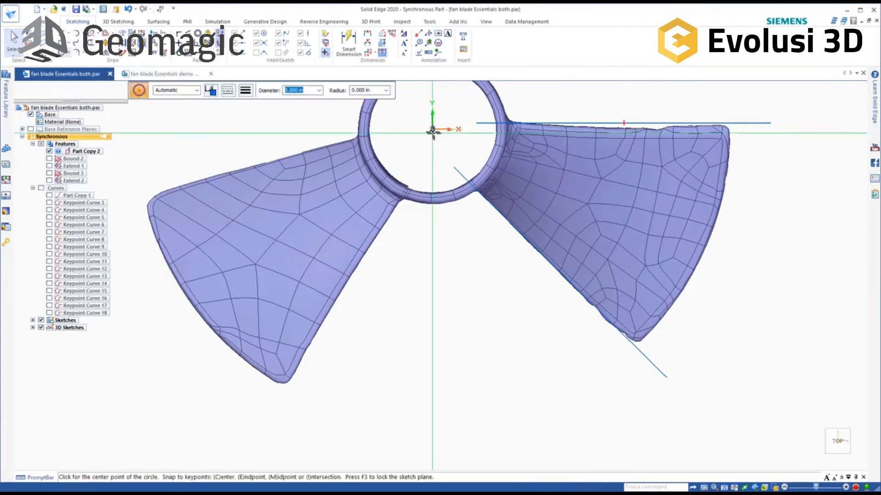
{"action": "left_click", "coordinate": [432, 131]}
{"action": "scroll", "coordinate": [486, 144], "scroll_direction": "up", "scroll_amount": 3}
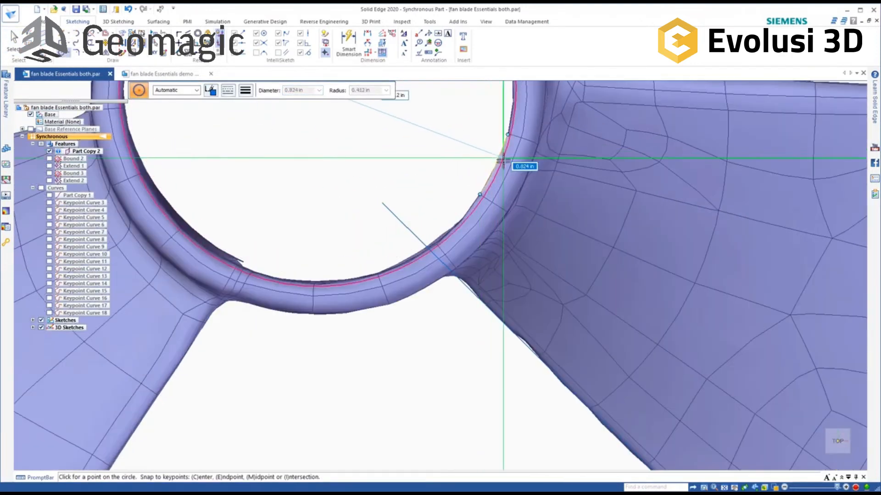
{"action": "scroll", "coordinate": [507, 169], "scroll_direction": "up", "scroll_amount": 2}
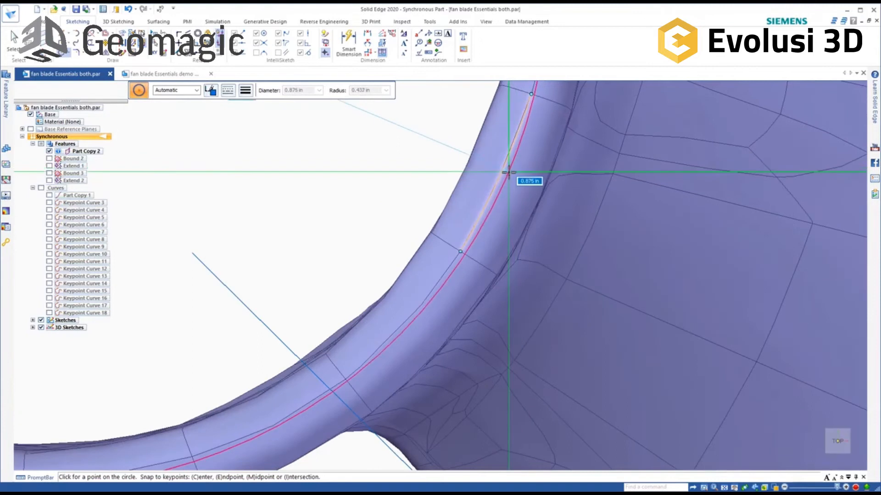
{"action": "left_click", "coordinate": [508, 172]}
{"action": "scroll", "coordinate": [507, 177], "scroll_direction": "down", "scroll_amount": 4}
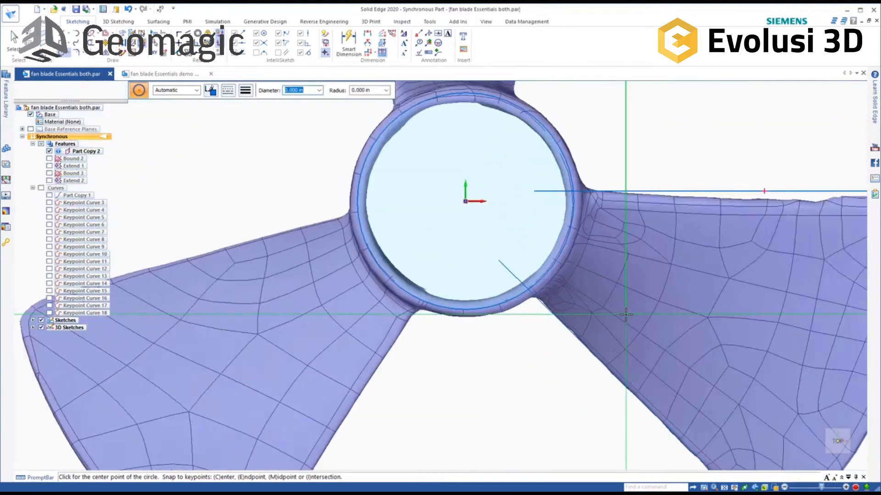
Step: Sketch a second circle centred on the origin, about 3.77 in in diameter, matching the outer tips of the blades
{"action": "scroll", "coordinate": [625, 314], "scroll_direction": "down", "scroll_amount": 3}
{"action": "left_click", "coordinate": [523, 242]}
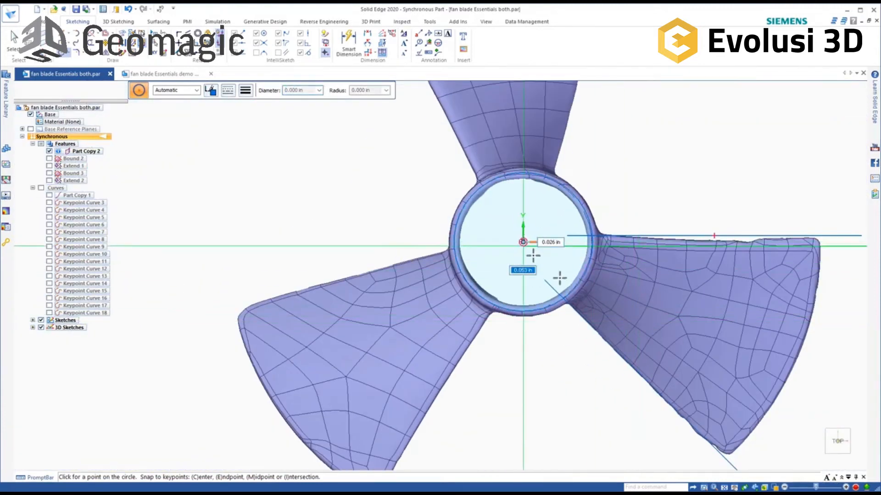
{"action": "scroll", "coordinate": [812, 334], "scroll_direction": "up", "scroll_amount": 4}
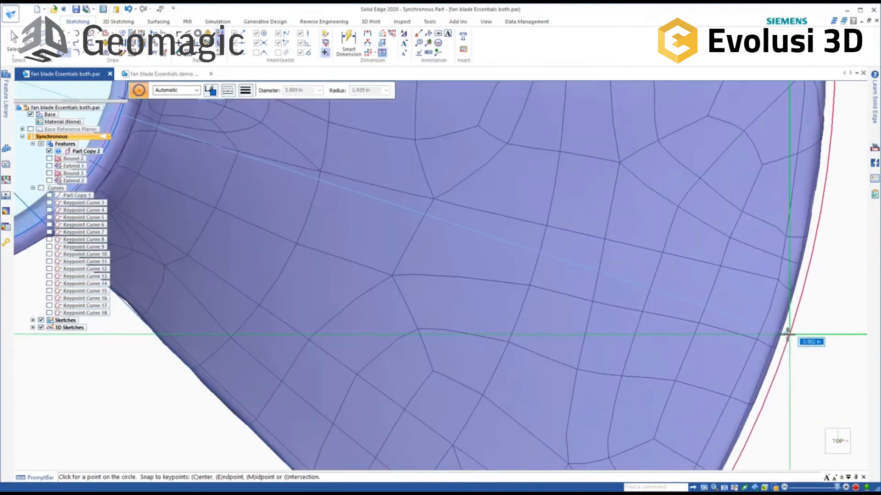
{"action": "scroll", "coordinate": [777, 354], "scroll_direction": "up", "scroll_amount": 2}
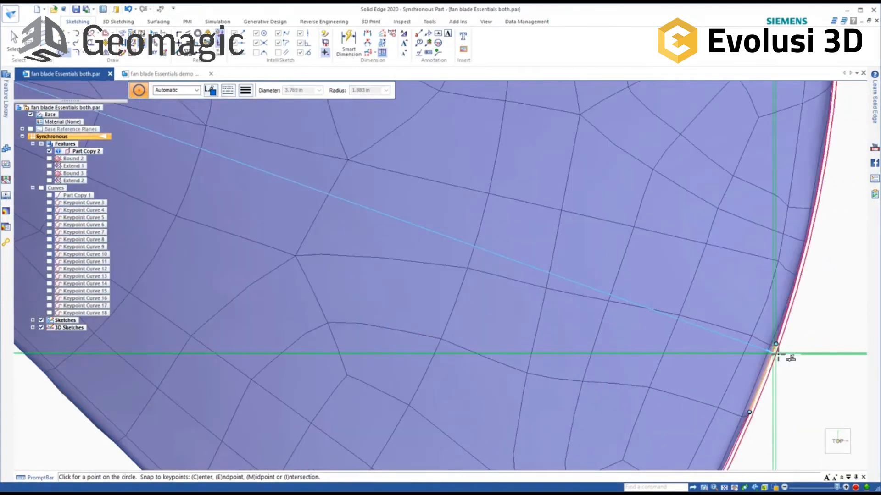
{"action": "left_click", "coordinate": [776, 355]}
{"action": "scroll", "coordinate": [780, 355], "scroll_direction": "down", "scroll_amount": 5}
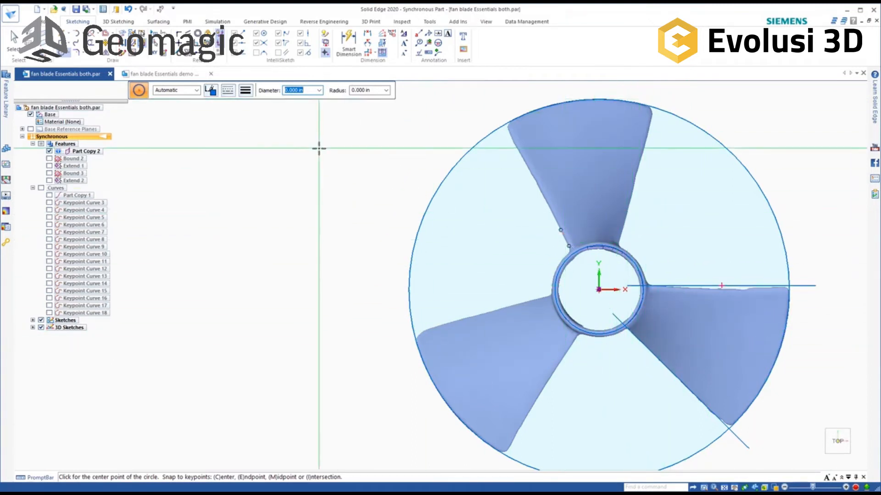
{"action": "key", "text": "Escape"}
Step: Extrude the blade-shaped region between the two lines and circles 1.000 in downward
{"action": "middle_click_drag", "start_coordinate": [355, 275], "coordinate": [358, 181]}
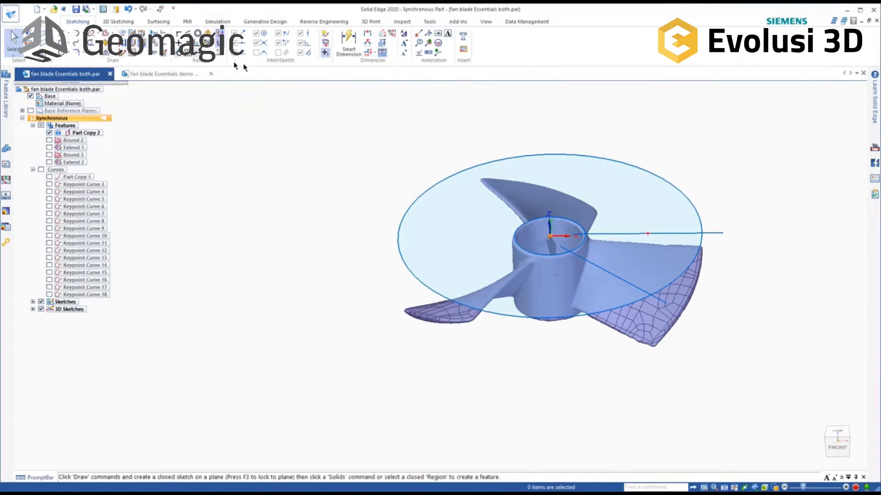
{"action": "left_click", "coordinate": [48, 21]}
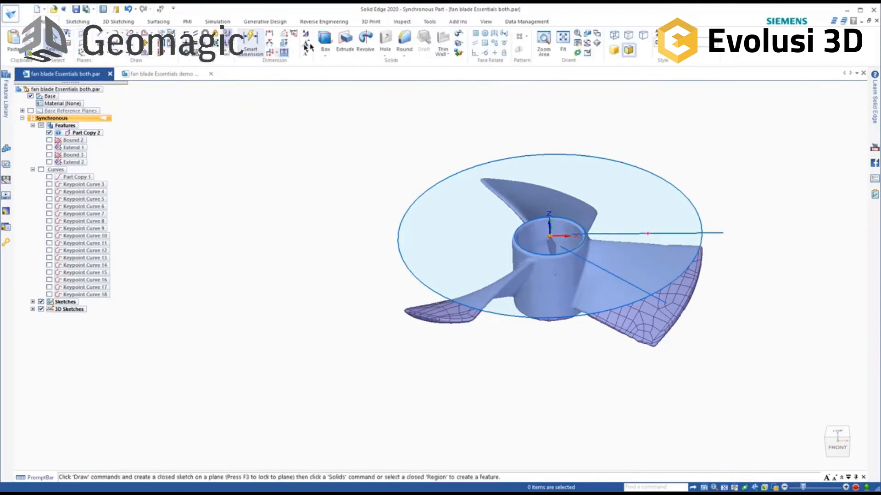
{"action": "left_click", "coordinate": [352, 41]}
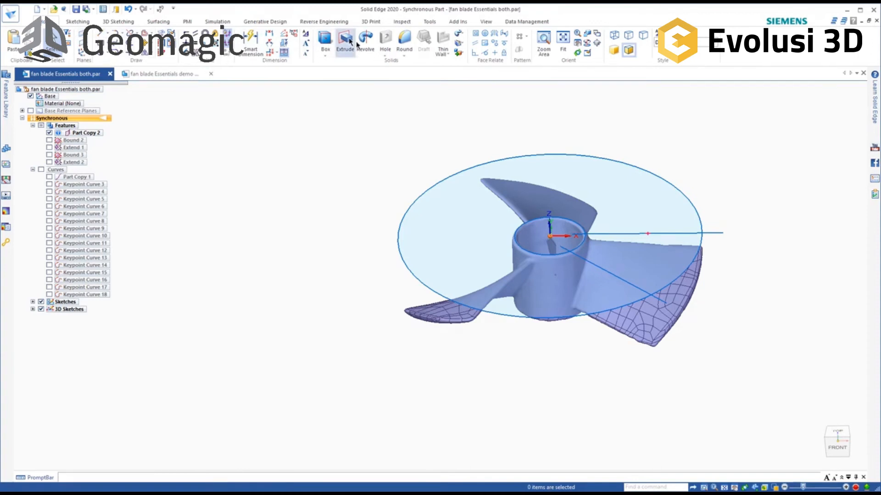
{"action": "left_click", "coordinate": [623, 260]}
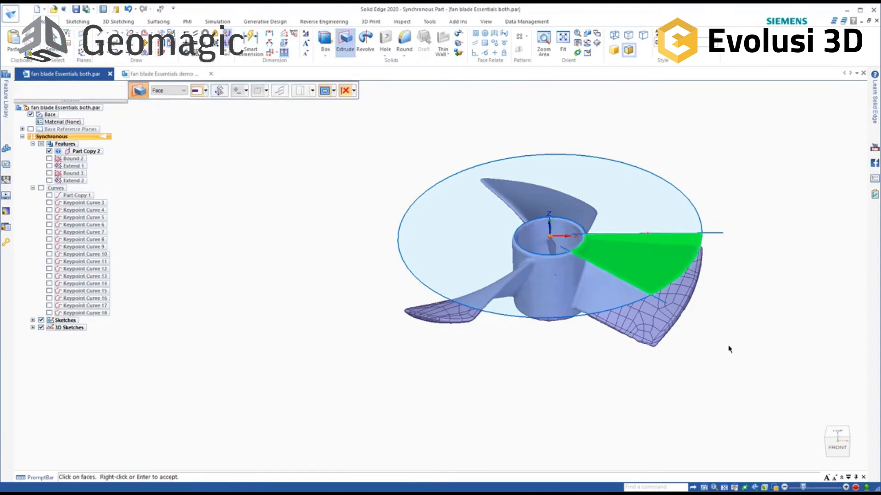
{"action": "right_click", "coordinate": [282, 162]}
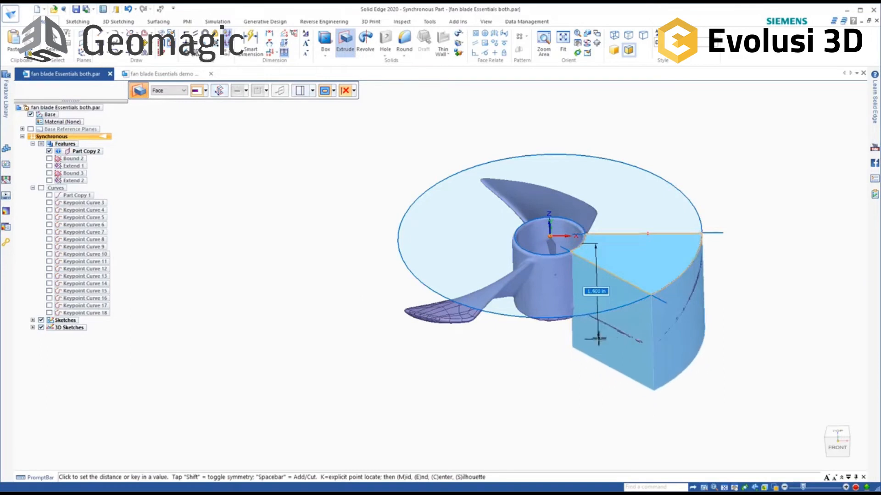
{"action": "key", "text": "ctrl+f"}
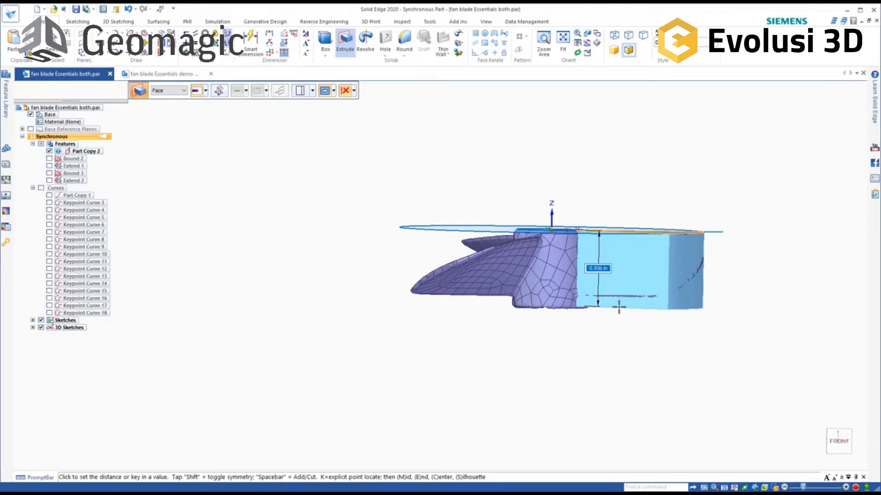
{"action": "key", "text": "Return"}
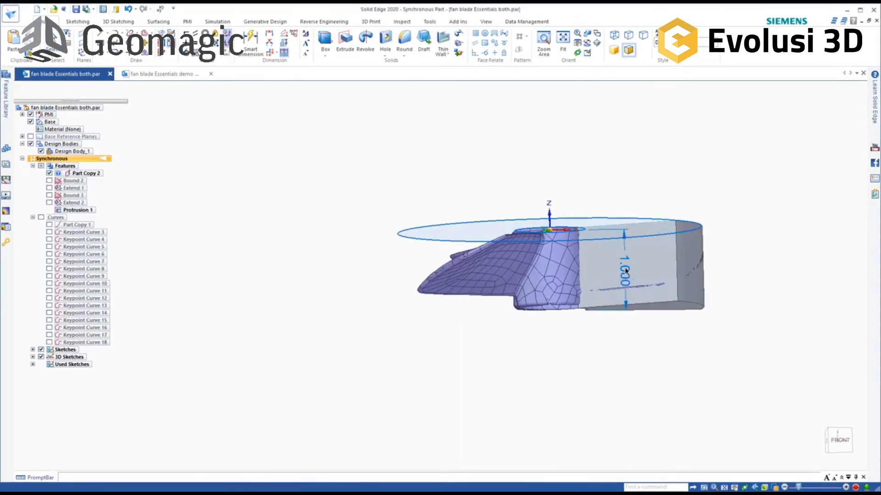
Step: Set the blade extrusion's height to 0.950 in and check its lower face against the hub's bottom edge
{"action": "left_click", "coordinate": [626, 271]}
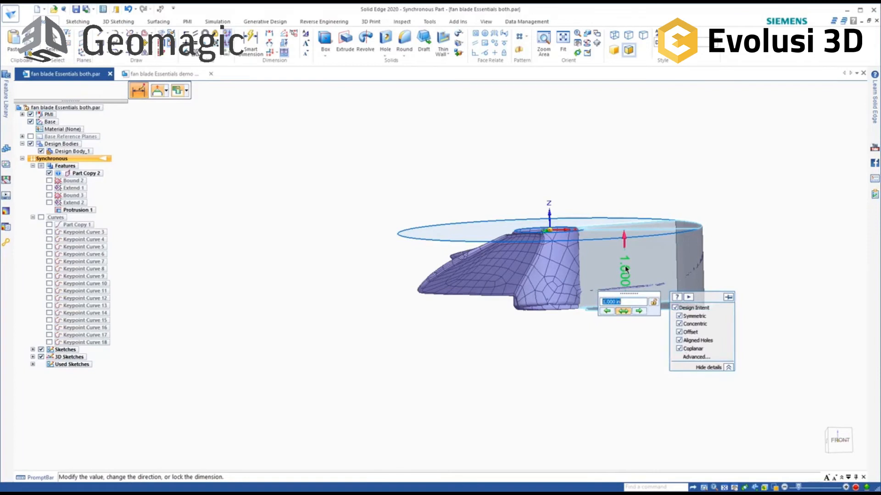
{"action": "type", "text": ".950"}
{"action": "key", "text": "Return"}
{"action": "scroll", "coordinate": [609, 315], "scroll_direction": "up", "scroll_amount": 2}
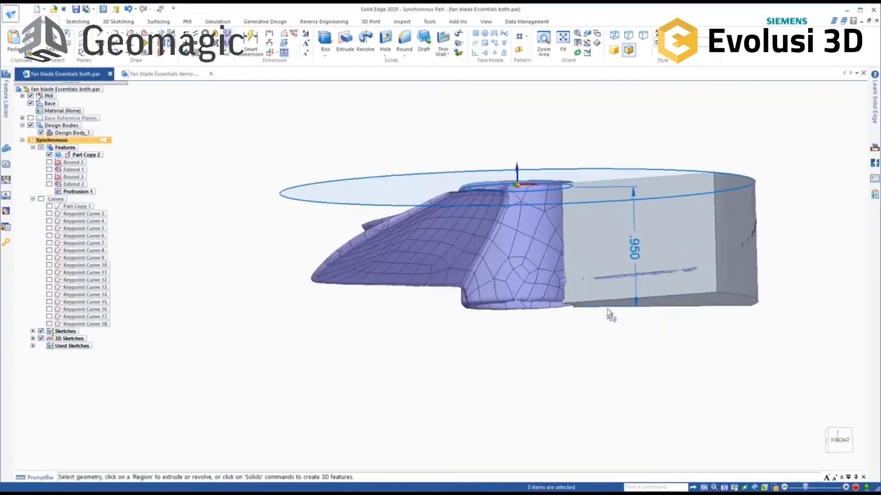
{"action": "scroll", "coordinate": [610, 315], "scroll_direction": "up", "scroll_amount": 3}
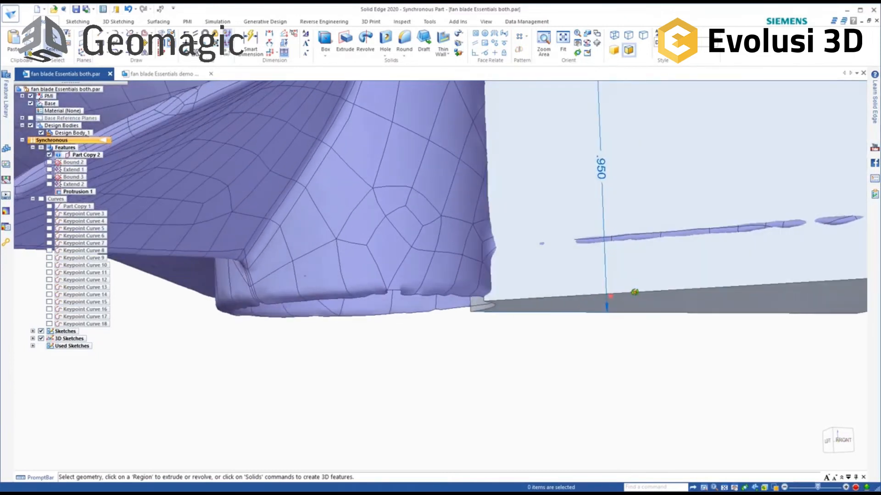
Step: Reduce the blade extrusion's height to 0.94 in
{"action": "left_click", "coordinate": [603, 174]}
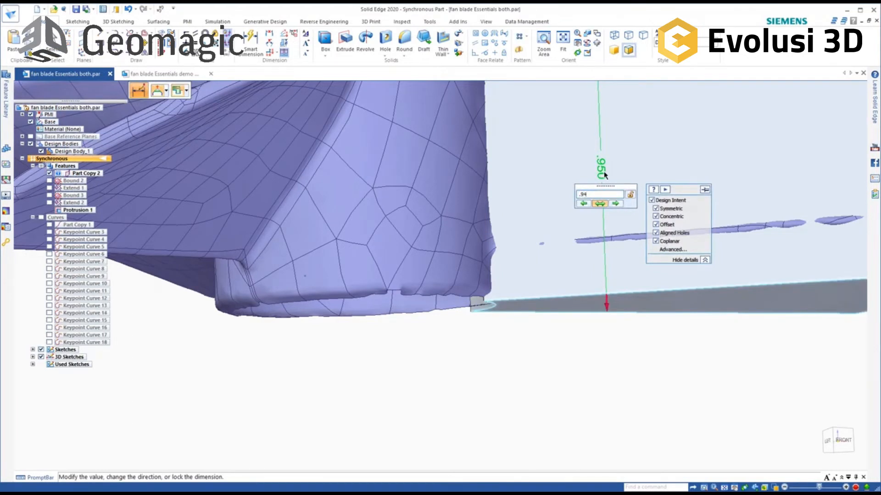
{"action": "key", "text": "Return"}
{"action": "scroll", "coordinate": [619, 173], "scroll_direction": "down", "scroll_amount": 1}
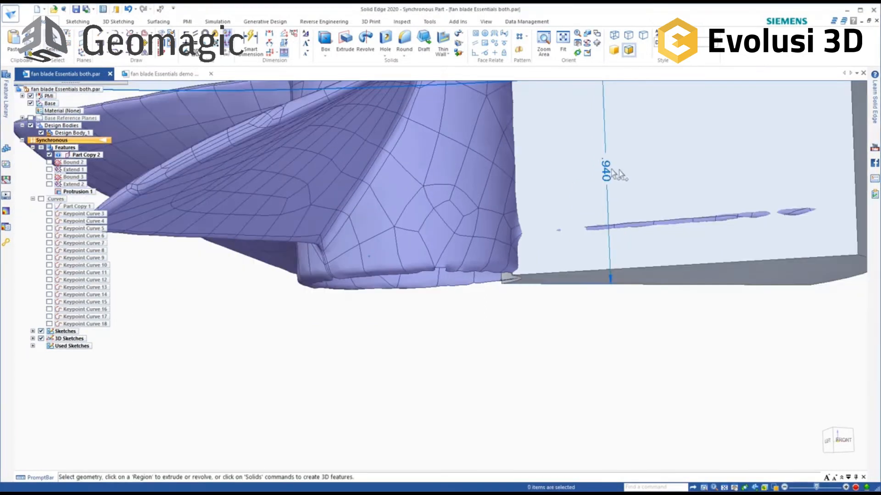
Step: Set the blade extrusion's height to 0.93 in
{"action": "left_click", "coordinate": [606, 171]}
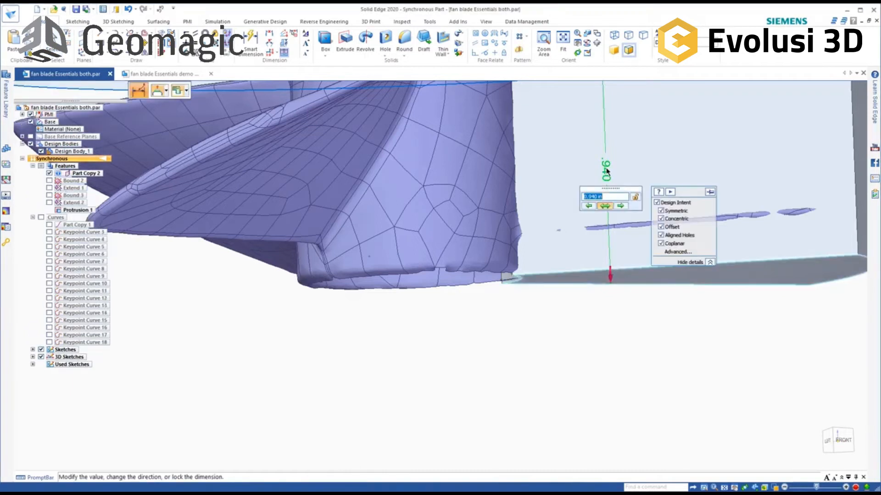
{"action": "type", "text": ".93"}
{"action": "key", "text": "Return"}
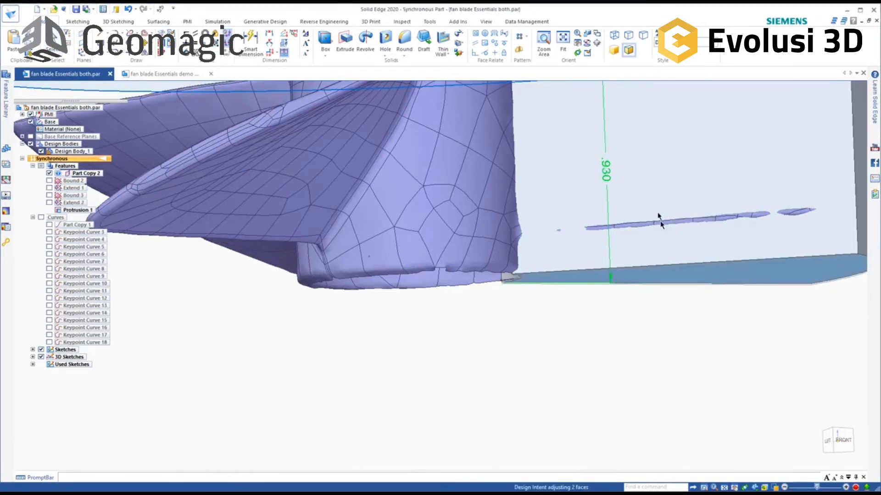
{"action": "scroll", "coordinate": [661, 221], "scroll_direction": "down", "scroll_amount": 1}
Step: Show the Bound 2, Extend 1, Bound 3 and Extend 2 surfaces and hide the Part Copy 2 scan body
{"action": "middle_click_drag", "start_coordinate": [653, 343], "coordinate": [610, 385]}
{"action": "scroll", "coordinate": [647, 373], "scroll_direction": "down", "scroll_amount": 3}
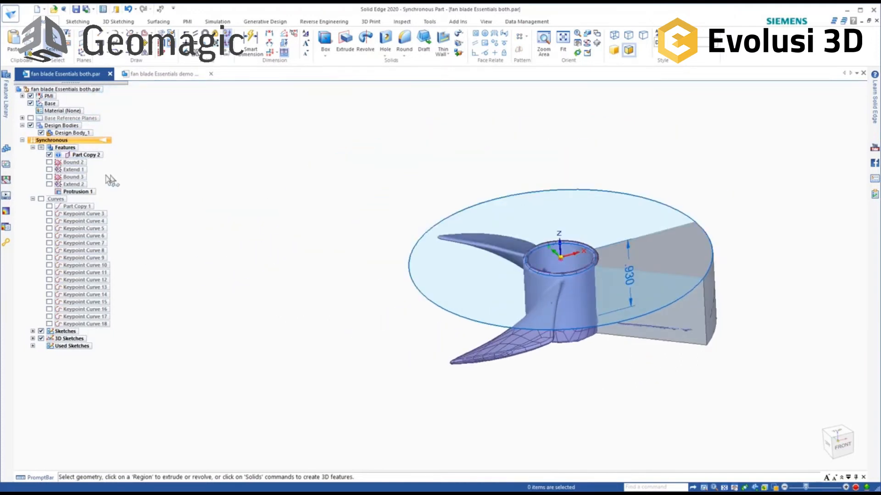
{"action": "mouse_move", "coordinate": [346, 210]}
{"action": "middle_mouse_down"}
{"action": "mouse_move", "coordinate": [354, 197]}
{"action": "mouse_move", "coordinate": [335, 202]}
{"action": "middle_mouse_up"}
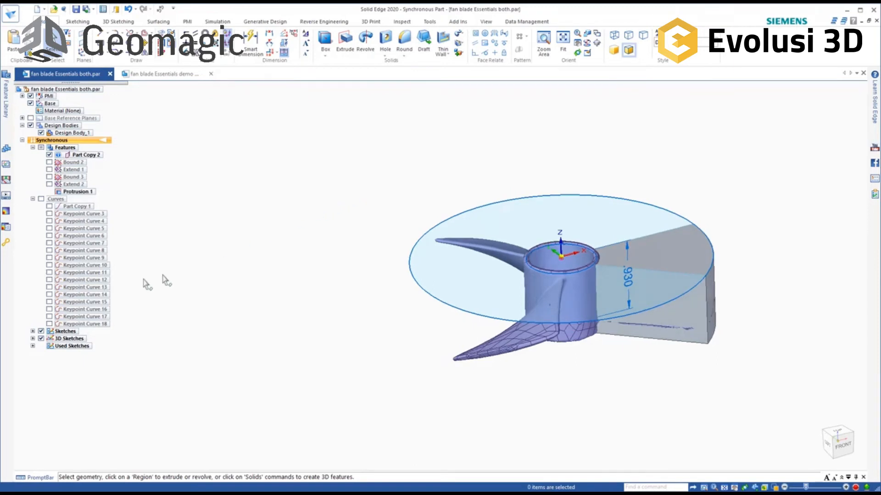
{"action": "left_click", "coordinate": [48, 162]}
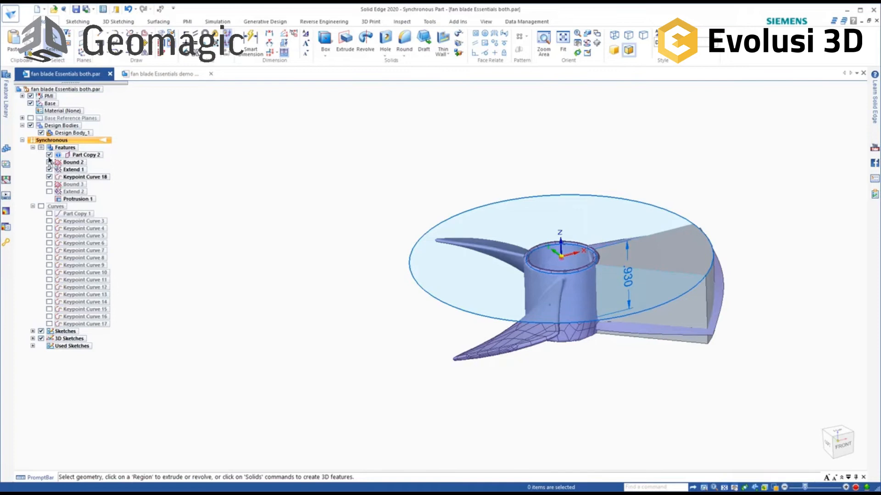
{"action": "left_click", "coordinate": [49, 155]}
{"action": "left_click", "coordinate": [49, 185]}
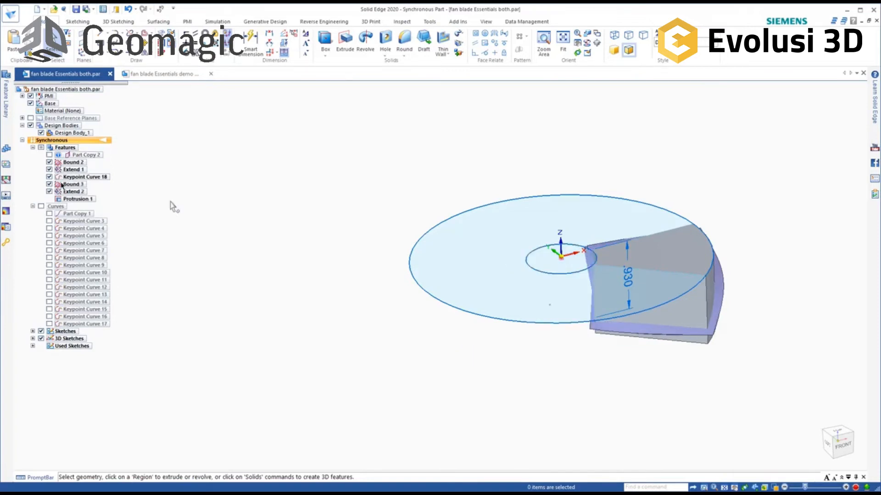
Step: Replace the upper face of the blade extrusion with the Extend 1 surface using Replace Face
{"action": "middle_click_drag", "start_coordinate": [510, 361], "coordinate": [482, 270]}
{"action": "left_click", "coordinate": [151, 21]}
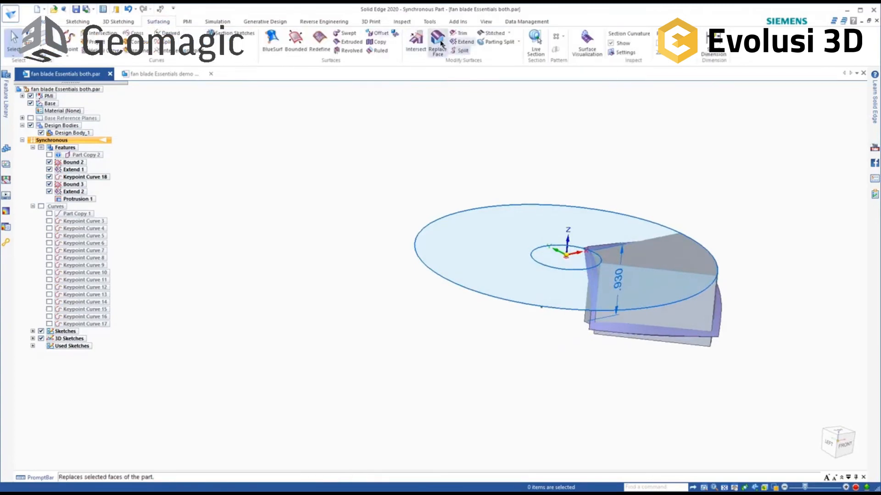
{"action": "left_click", "coordinate": [437, 40]}
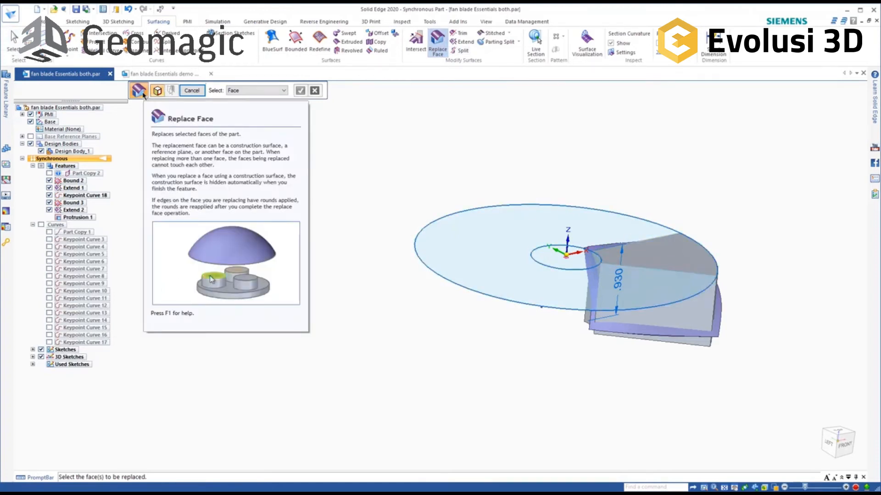
{"action": "left_click", "coordinate": [655, 246]}
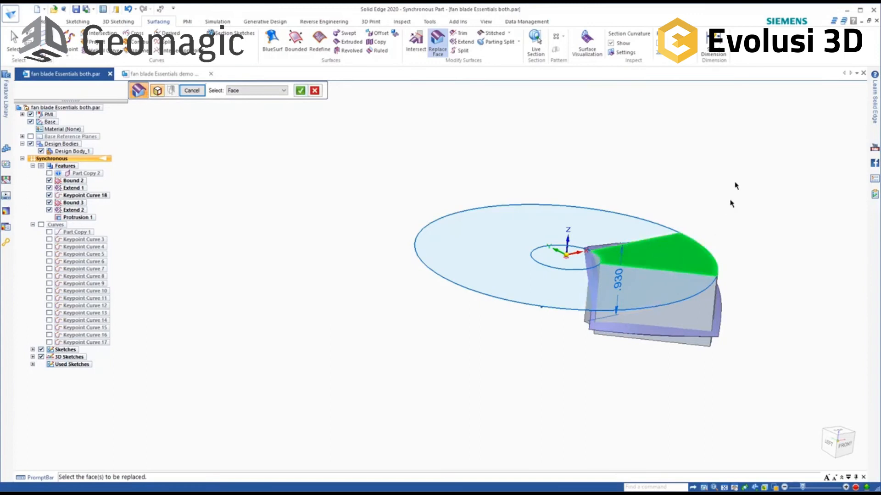
{"action": "left_click", "coordinate": [300, 91]}
{"action": "scroll", "coordinate": [763, 316], "scroll_direction": "up", "scroll_amount": 5}
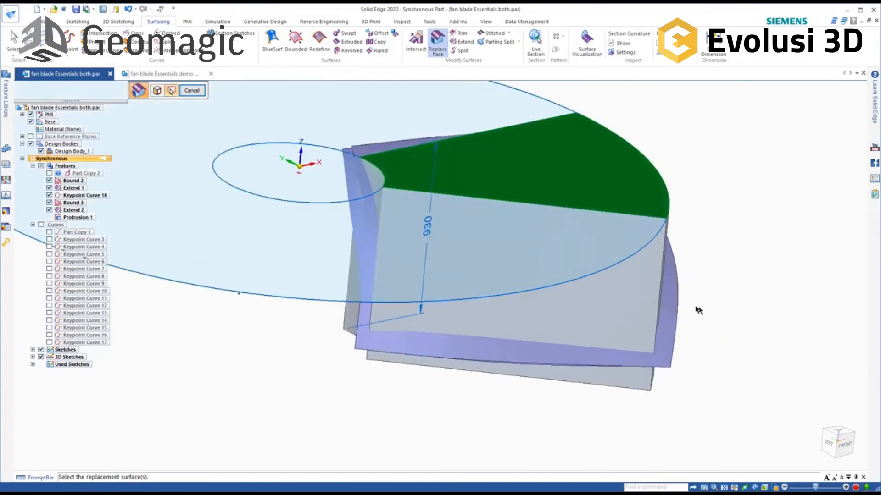
{"action": "left_click", "coordinate": [672, 305]}
{"action": "right_click", "coordinate": [838, 285]}
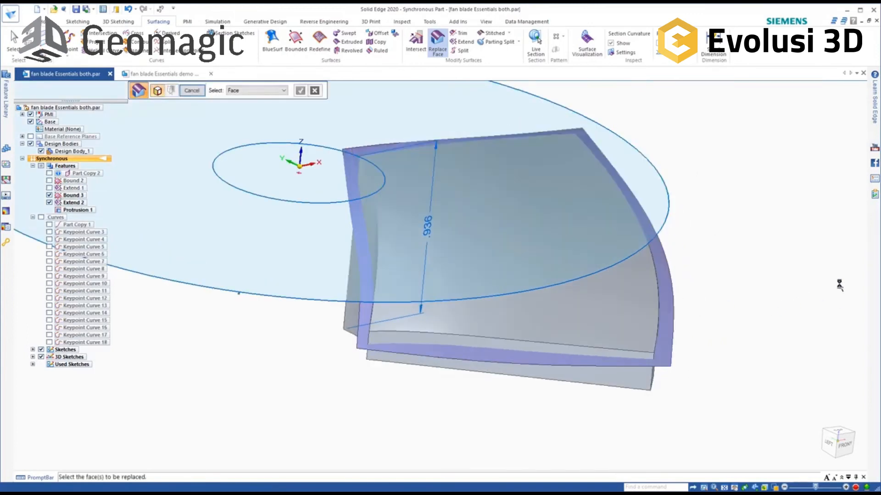
Step: Replace the lower face of the blade extrusion with the Extend 2 surface
{"action": "middle_click_drag", "start_coordinate": [672, 295], "coordinate": [695, 254]}
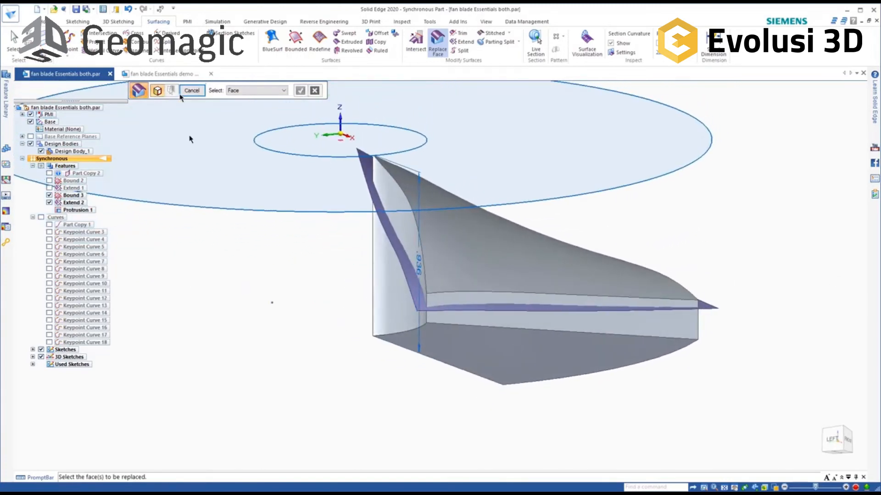
{"action": "left_click", "coordinate": [468, 348]}
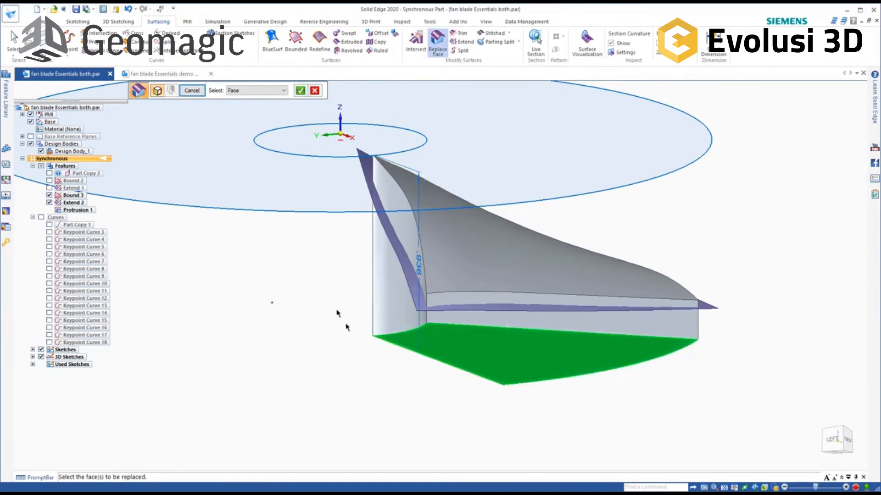
{"action": "right_click", "coordinate": [246, 261]}
{"action": "middle_click_drag", "start_coordinate": [336, 341], "coordinate": [348, 292]}
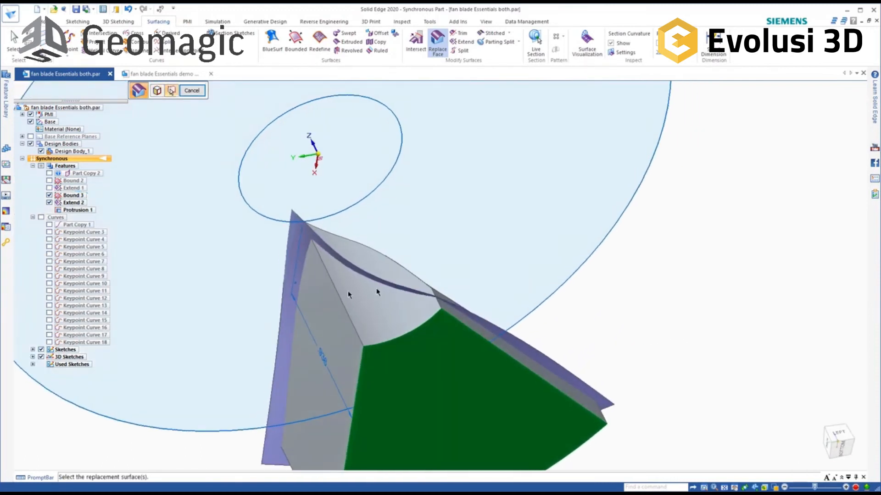
{"action": "left_click", "coordinate": [287, 283]}
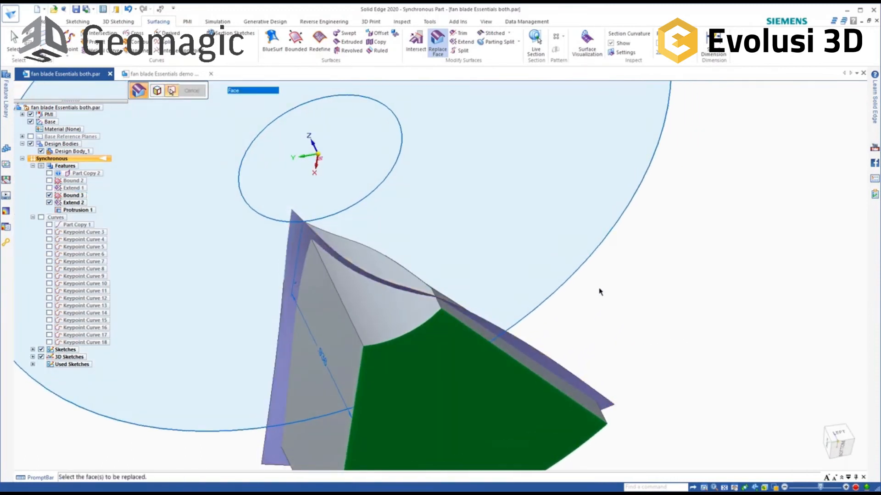
{"action": "middle_click_drag", "start_coordinate": [655, 281], "coordinate": [682, 306]}
{"action": "scroll", "coordinate": [610, 352], "scroll_direction": "down", "scroll_amount": 4}
{"action": "scroll", "coordinate": [706, 299], "scroll_direction": "up", "scroll_amount": 2}
{"action": "mouse_move", "coordinate": [705, 276]}
{"action": "middle_mouse_down"}
{"action": "mouse_move", "coordinate": [713, 273]}
{"action": "mouse_move", "coordinate": [707, 279]}
{"action": "middle_mouse_up"}
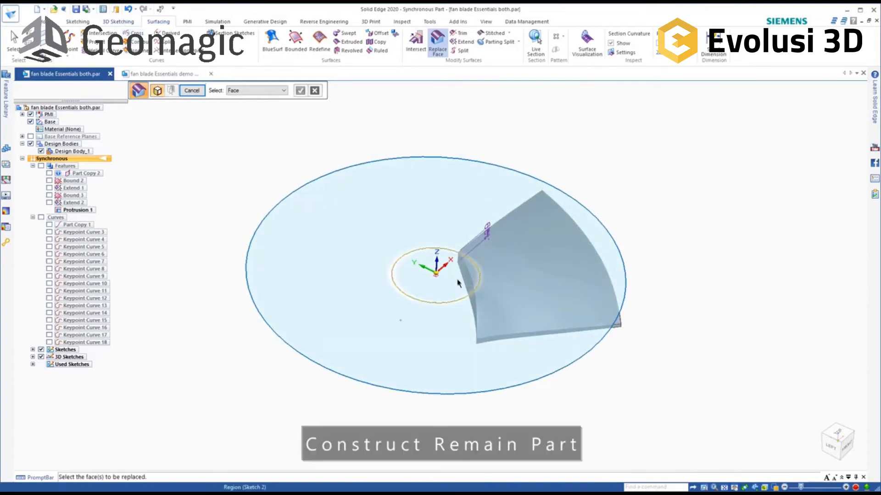
{"action": "left_click", "coordinate": [468, 278]}
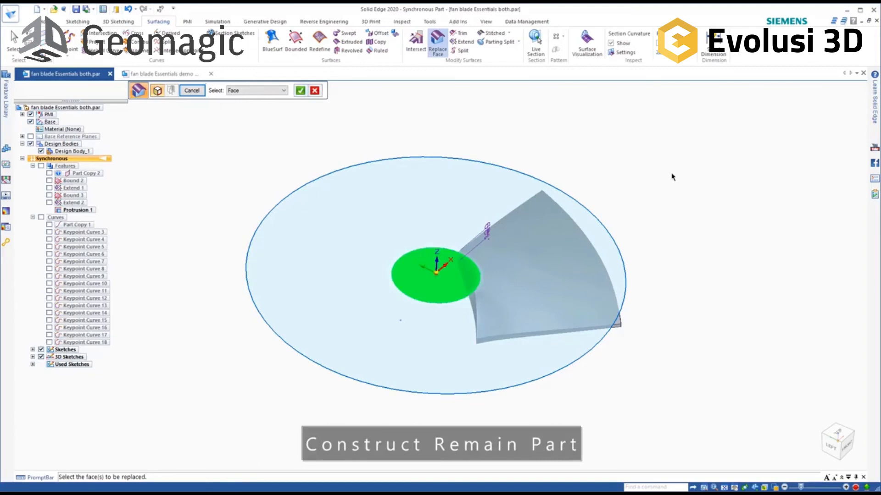
{"action": "left_click", "coordinate": [495, 209]}
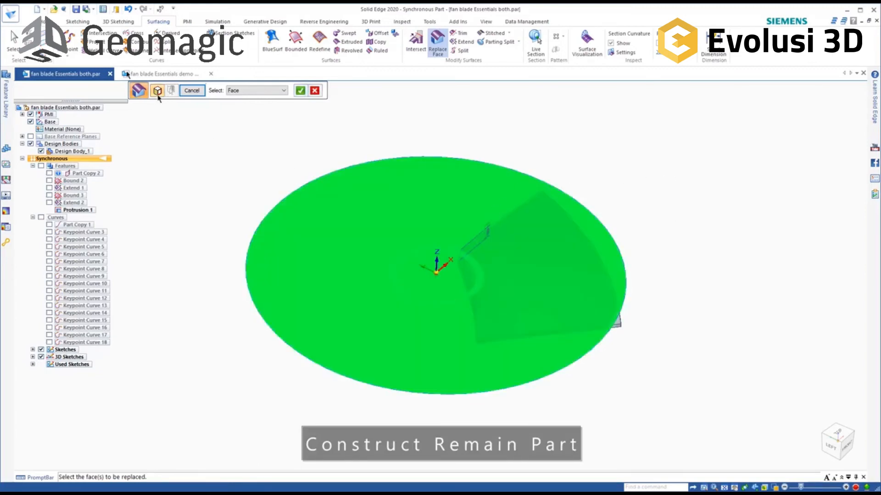
{"action": "left_click", "coordinate": [77, 22]}
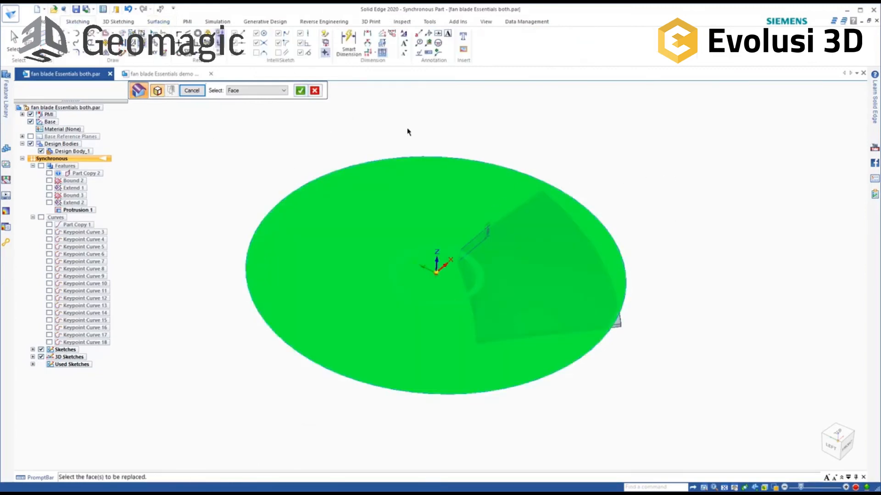
{"action": "left_click", "coordinate": [76, 43]}
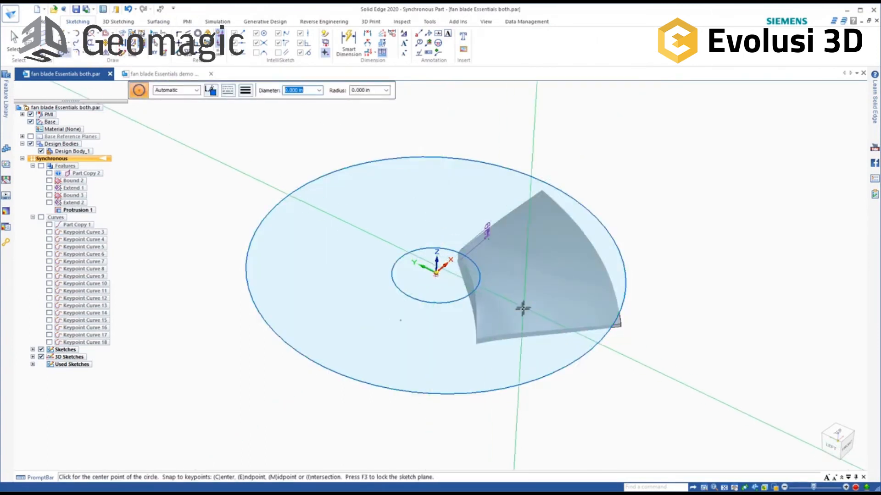
{"action": "scroll", "coordinate": [447, 277], "scroll_direction": "up", "scroll_amount": 2}
{"action": "key", "text": "ctrl+h"}
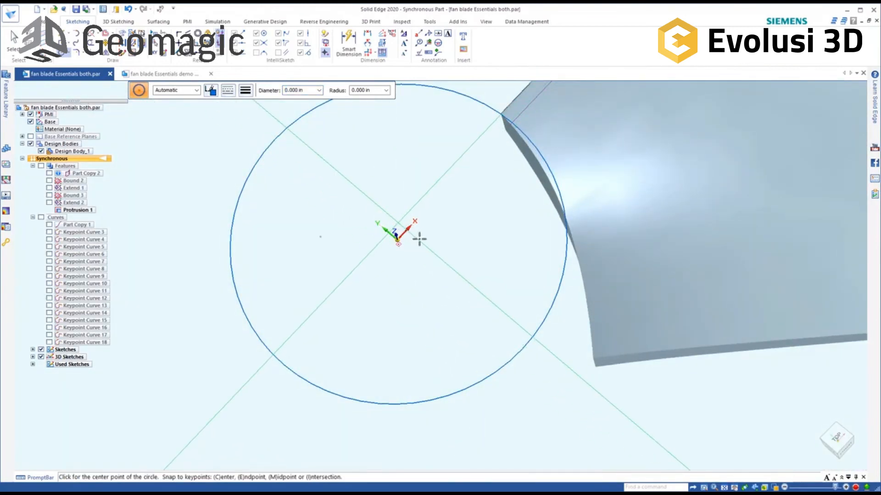
{"action": "scroll", "coordinate": [327, 136], "scroll_direction": "down", "scroll_amount": 1}
{"action": "left_click", "coordinate": [397, 238]}
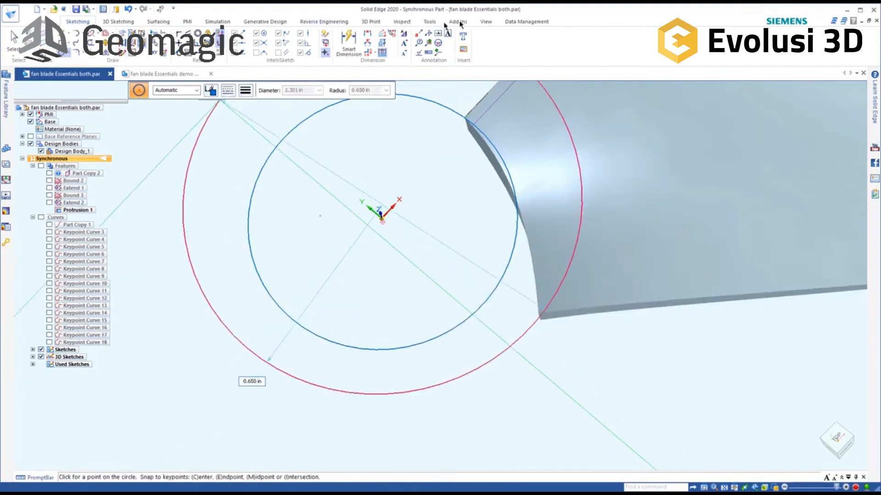
Step: Orient the view normal to the hub sketch plane and show the Part Copy 2 scan body
{"action": "left_click", "coordinate": [485, 22]}
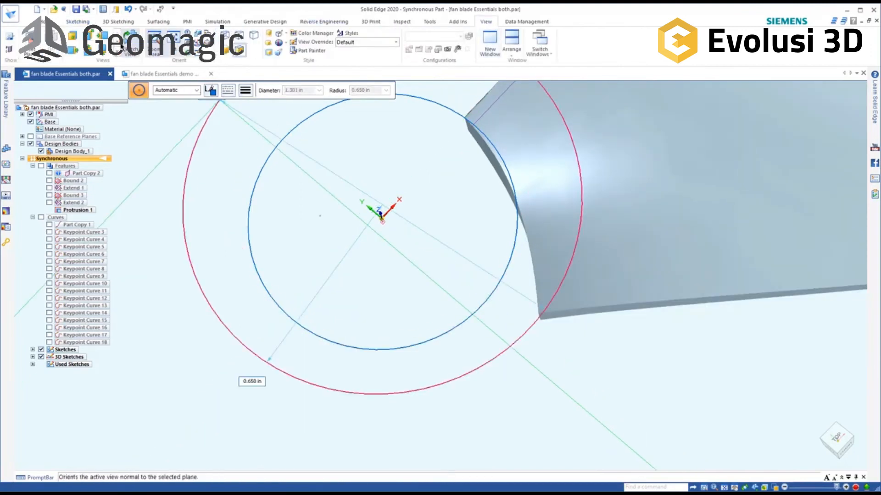
{"action": "left_click", "coordinate": [132, 46]}
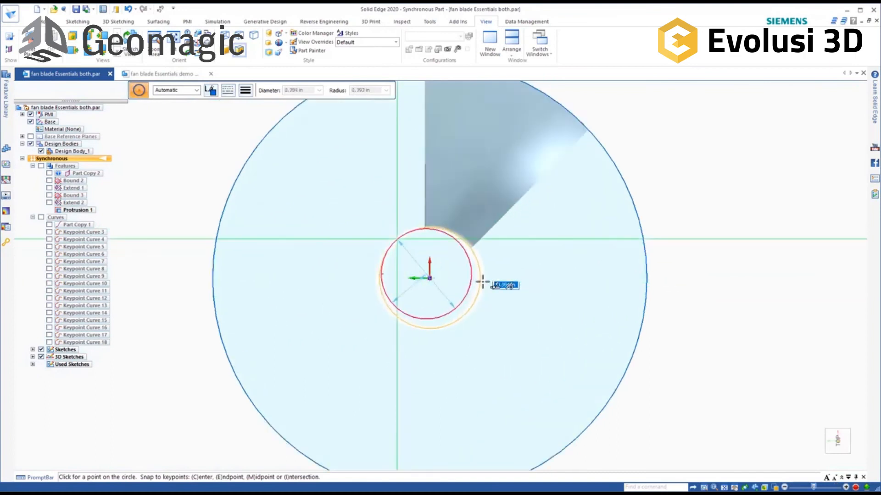
{"action": "left_click", "coordinate": [494, 278]}
{"action": "key", "text": "Escape"}
{"action": "scroll", "coordinate": [431, 275], "scroll_direction": "up", "scroll_amount": 3}
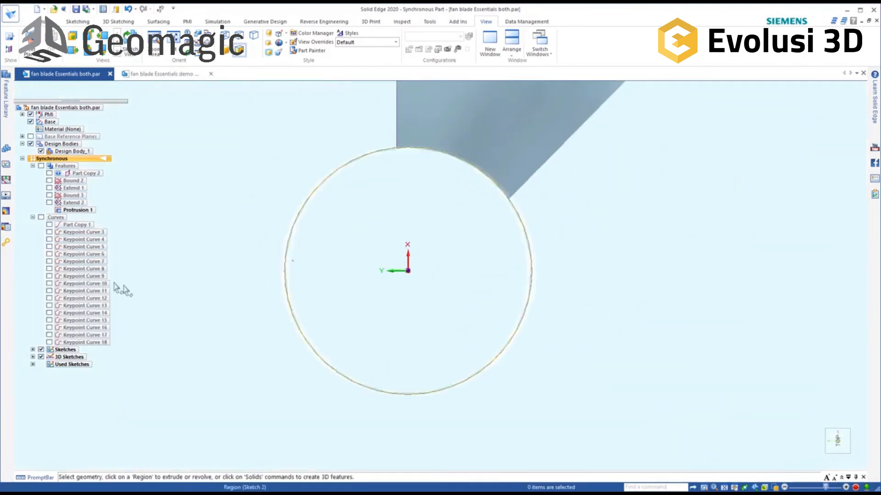
{"action": "left_click", "coordinate": [49, 172]}
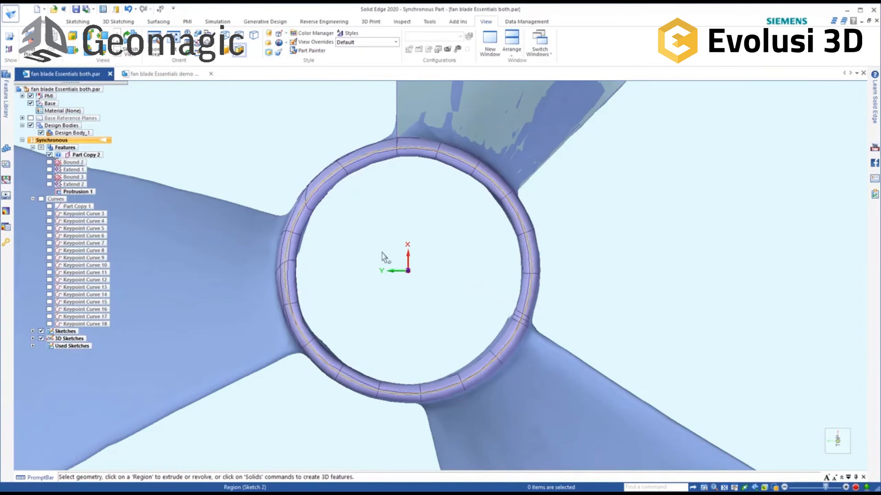
Step: Sketch a circle centred on the origin along the outer edge of the scanned hub's rim
{"action": "left_click", "coordinate": [78, 21]}
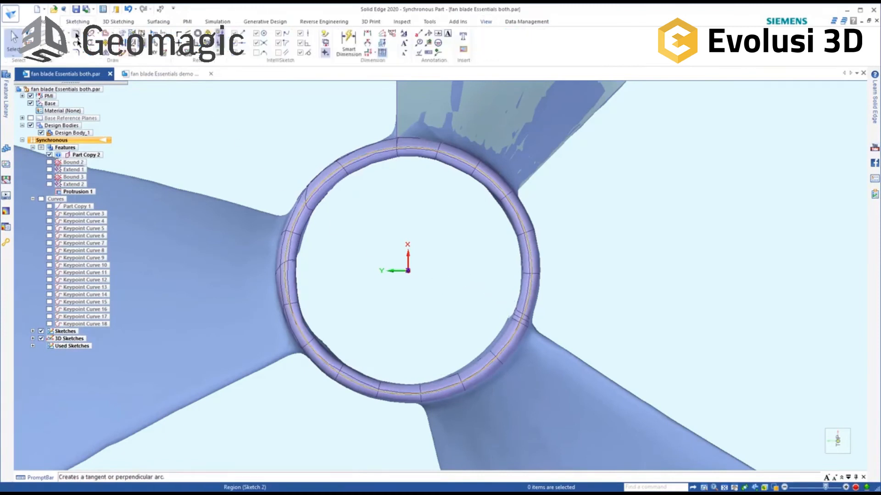
{"action": "key", "text": "c"}
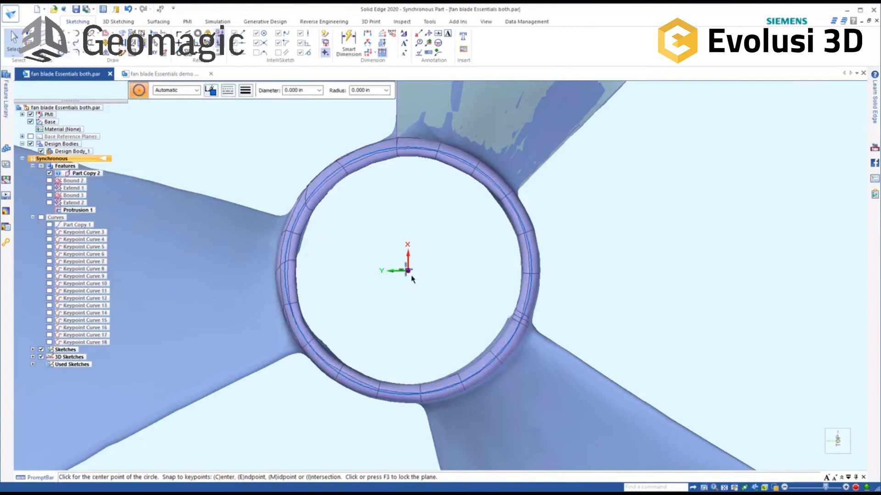
{"action": "left_click", "coordinate": [408, 271]}
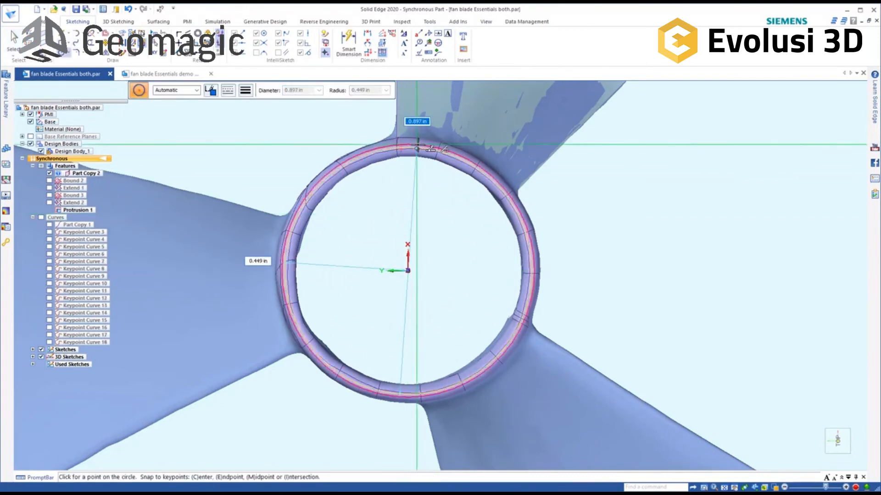
{"action": "scroll", "coordinate": [418, 158], "scroll_direction": "up", "scroll_amount": 3}
Step: Sketch a concentric circle about 0.8 in in diameter along the inner edge of the scanned hub's rim
{"action": "scroll", "coordinate": [367, 135], "scroll_direction": "down", "scroll_amount": 5}
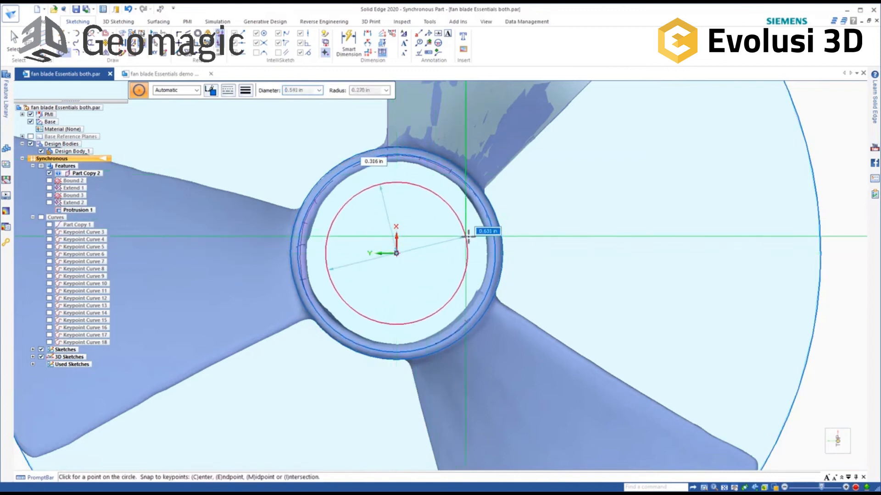
{"action": "scroll", "coordinate": [466, 233], "scroll_direction": "up", "scroll_amount": 5}
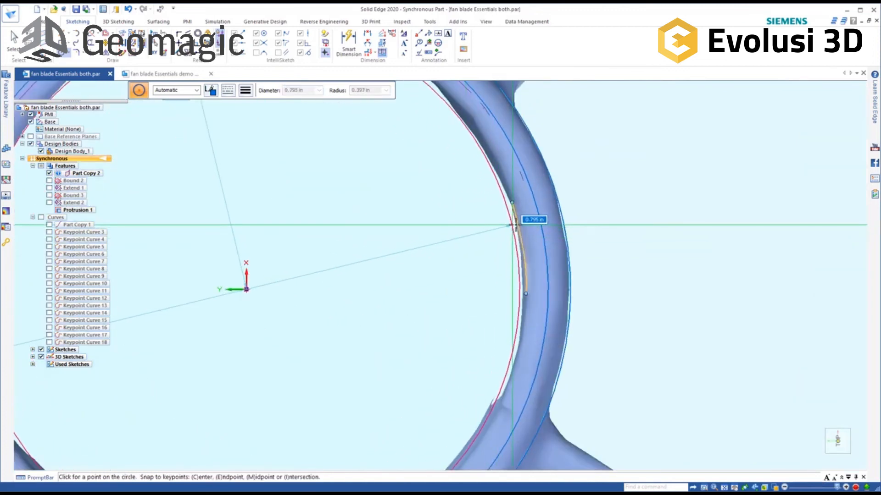
{"action": "left_click", "coordinate": [487, 150]}
{"action": "scroll", "coordinate": [507, 172], "scroll_direction": "down", "scroll_amount": 1}
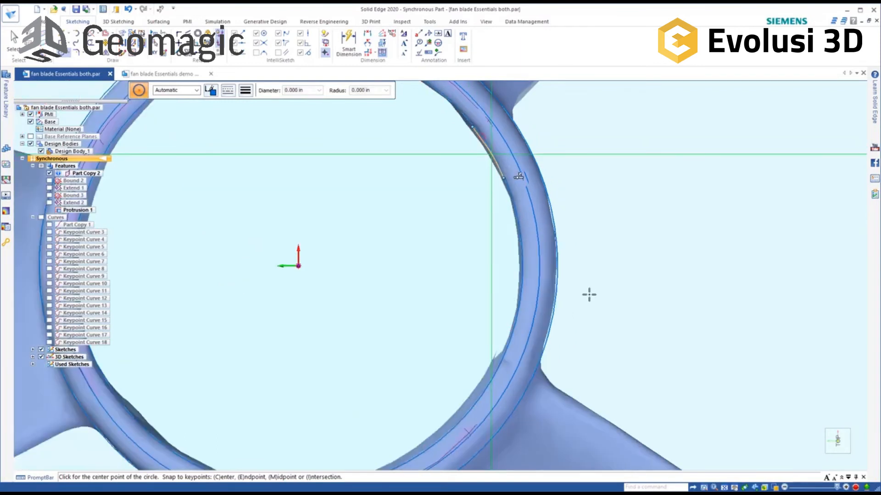
{"action": "scroll", "coordinate": [588, 315], "scroll_direction": "down", "scroll_amount": 2}
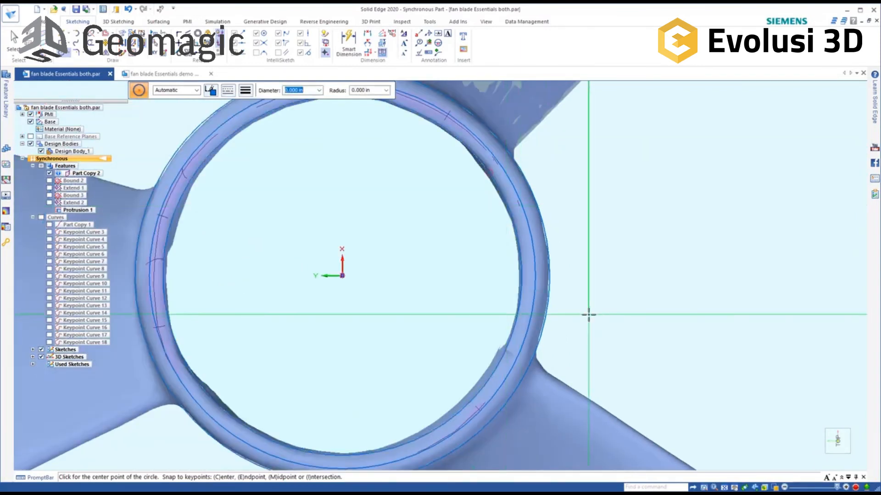
Step: Extrude the ring region between the hub's outer and inner circles downward by 0.930 in
{"action": "middle_click_drag", "start_coordinate": [537, 299], "coordinate": [518, 200]}
{"action": "scroll", "coordinate": [308, 288], "scroll_direction": "down", "scroll_amount": 2}
{"action": "mouse_move", "coordinate": [321, 282]}
{"action": "middle_mouse_down"}
{"action": "mouse_move", "coordinate": [321, 262]}
{"action": "mouse_move", "coordinate": [324, 290]}
{"action": "middle_mouse_up"}
{"action": "scroll", "coordinate": [321, 279], "scroll_direction": "down", "scroll_amount": 3}
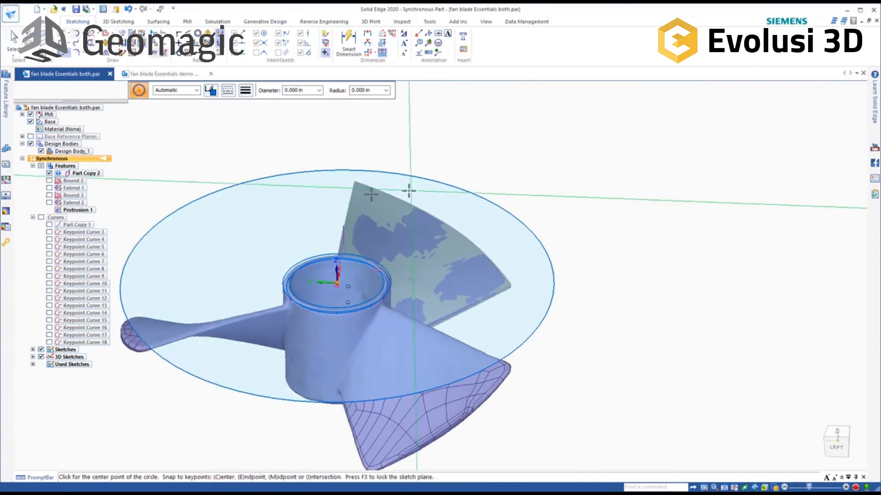
{"action": "left_click", "coordinate": [42, 22]}
{"action": "key", "text": "Escape"}
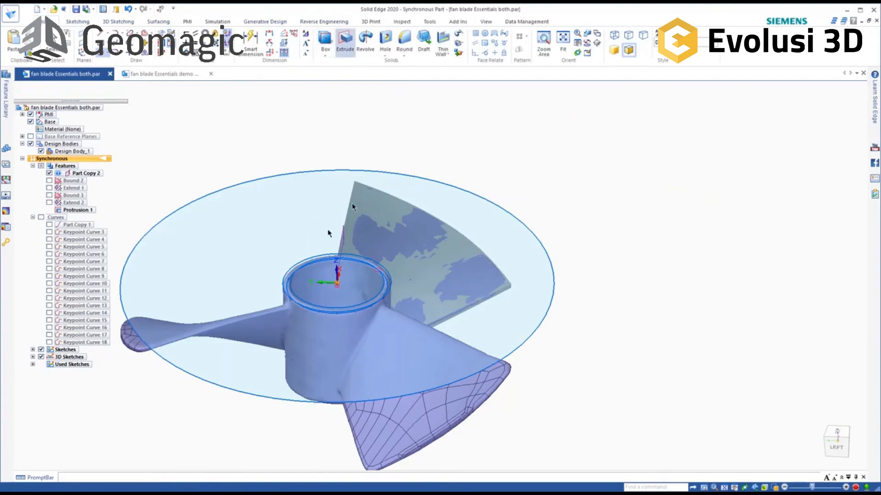
{"action": "left_click", "coordinate": [329, 233]}
{"action": "scroll", "coordinate": [290, 271], "scroll_direction": "up", "scroll_amount": 5}
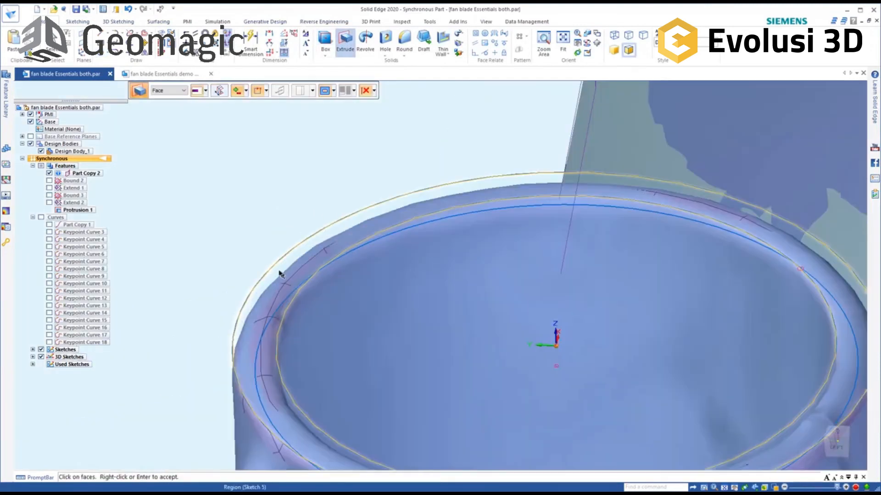
{"action": "left_click", "coordinate": [278, 272]}
{"action": "scroll", "coordinate": [285, 253], "scroll_direction": "down", "scroll_amount": 8}
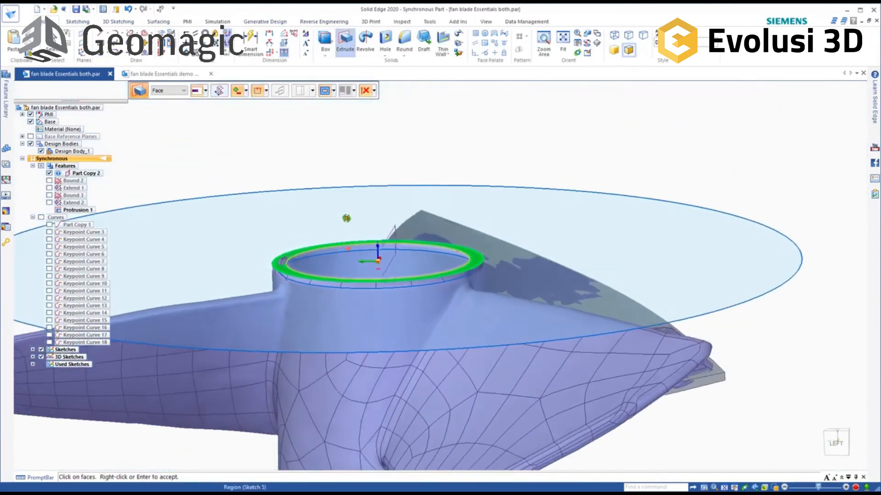
{"action": "right_click", "coordinate": [378, 160]}
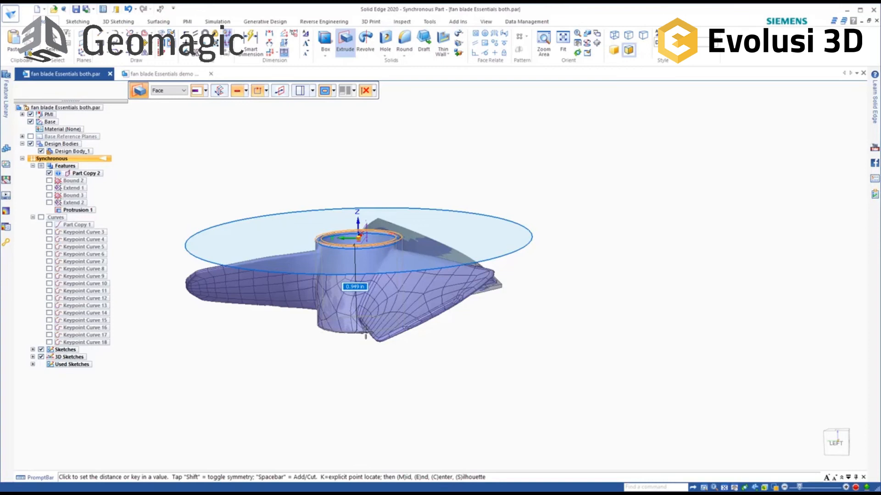
{"action": "type", "text": ".930"}
{"action": "key", "text": "Return"}
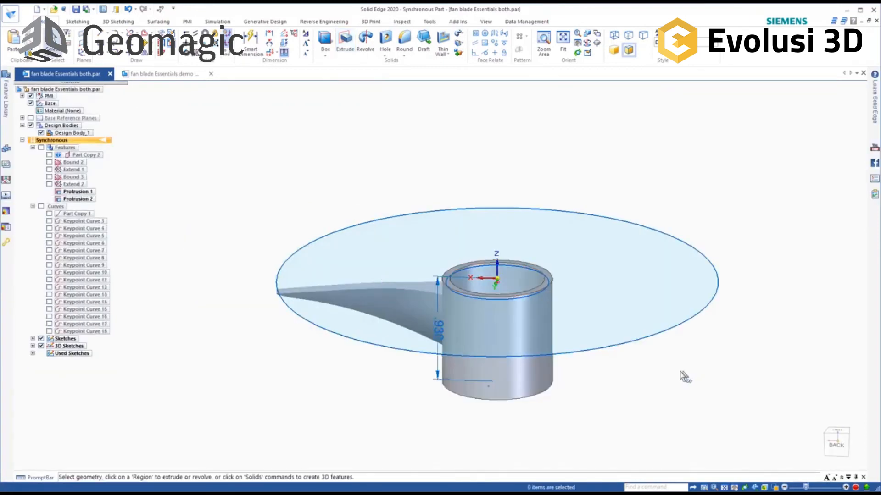
{"action": "mouse_move", "coordinate": [654, 402]}
{"action": "middle_mouse_down"}
{"action": "mouse_move", "coordinate": [669, 387]}
{"action": "mouse_move", "coordinate": [678, 395]}
{"action": "mouse_move", "coordinate": [668, 393]}
{"action": "middle_mouse_up"}
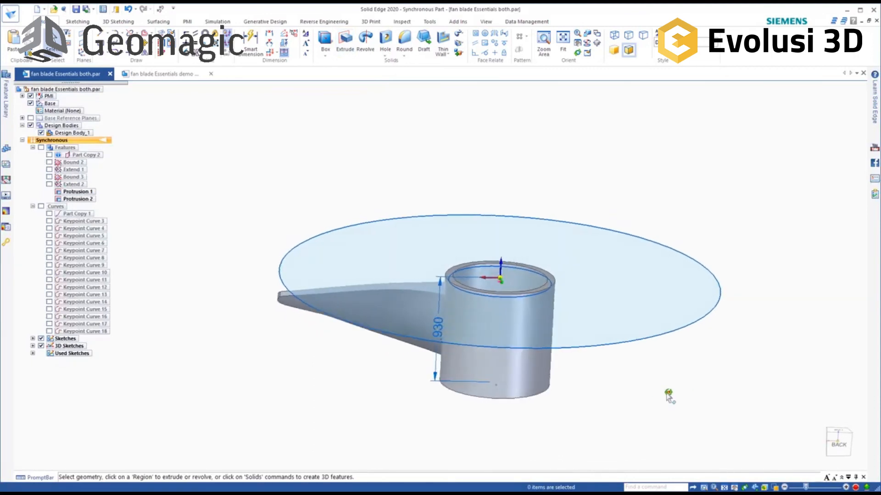
{"action": "middle_click_drag", "start_coordinate": [373, 299], "coordinate": [403, 322]}
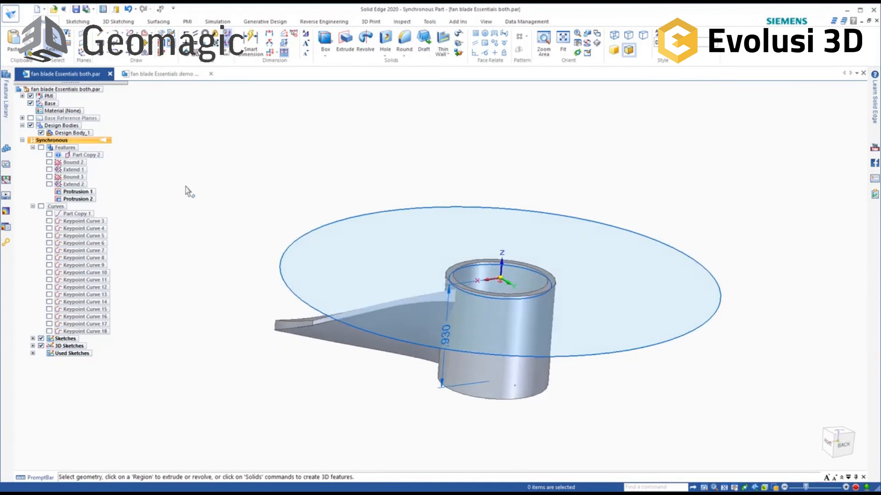
Step: Hide all sketches and 3D sketches so only the blade and hub solids are displayed
{"action": "left_click", "coordinate": [41, 339]}
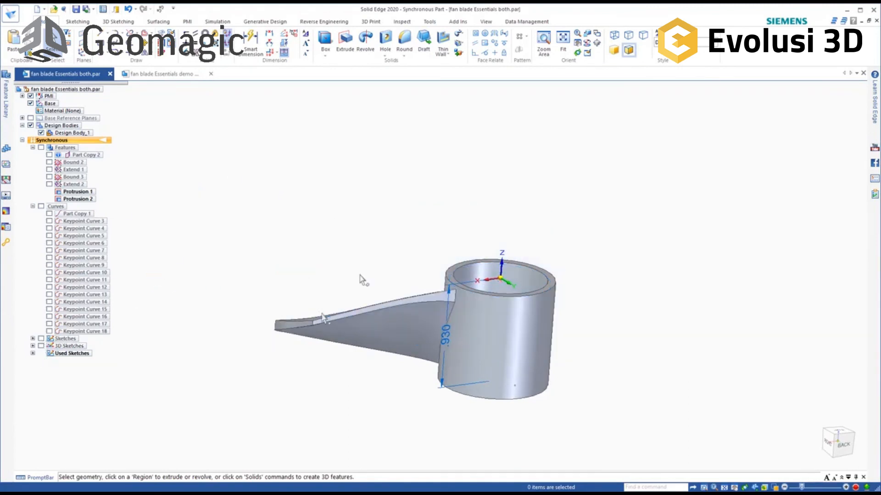
{"action": "middle_click_drag", "start_coordinate": [364, 281], "coordinate": [413, 298]}
{"action": "middle_click_drag", "start_coordinate": [431, 379], "coordinate": [341, 387]}
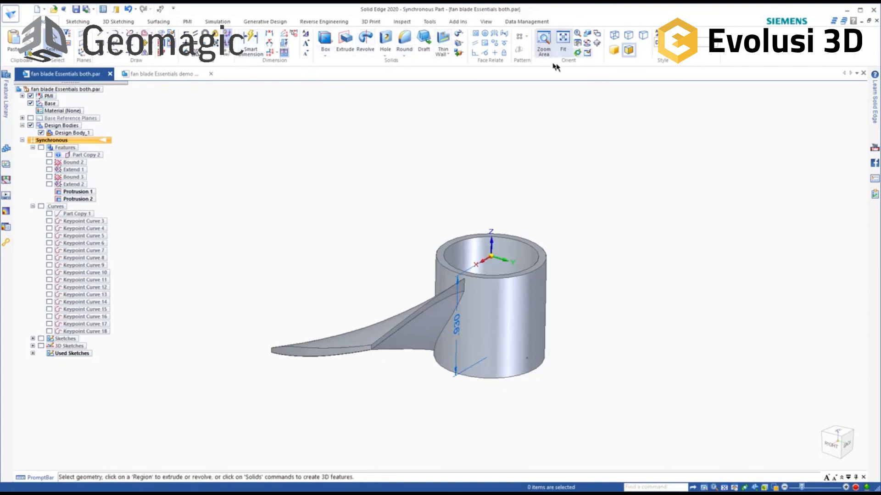
Step: Create a circular pattern of the blade protrusion about the hub's vertical axis at the origin with a count of 3
{"action": "left_click", "coordinate": [90, 218]}
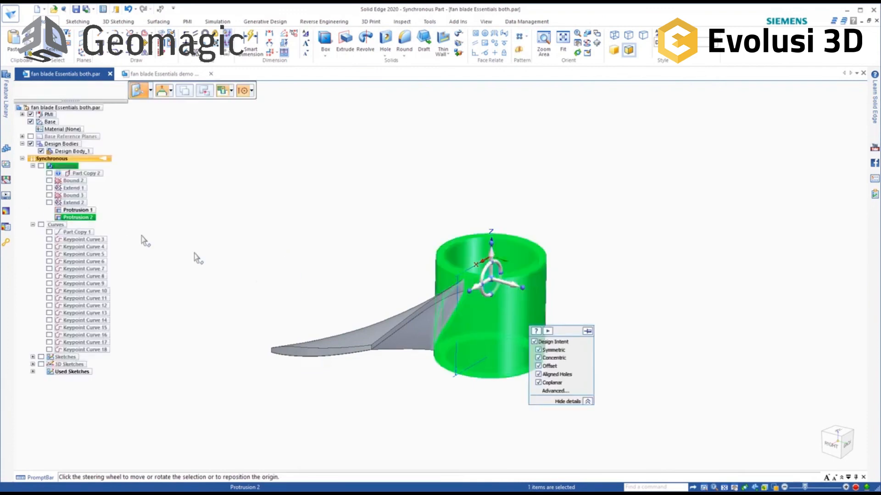
{"action": "left_click", "coordinate": [80, 210], "text": "ctrl"}
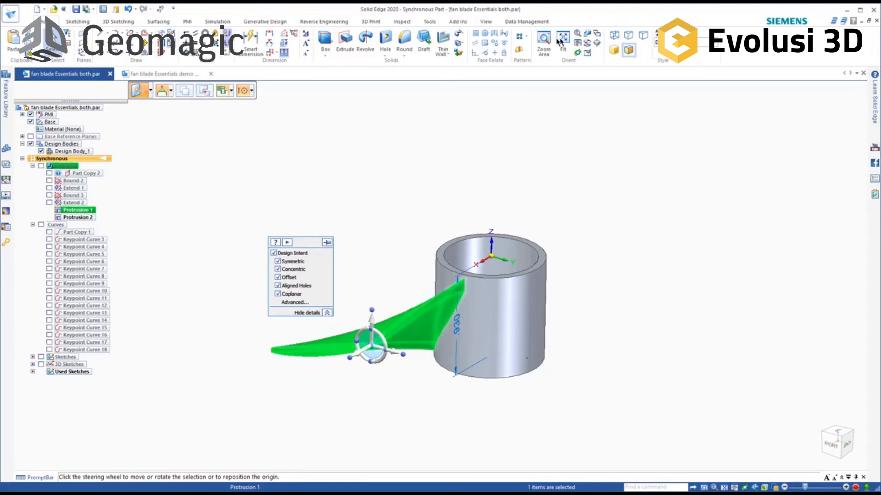
{"action": "left_click", "coordinate": [527, 37]}
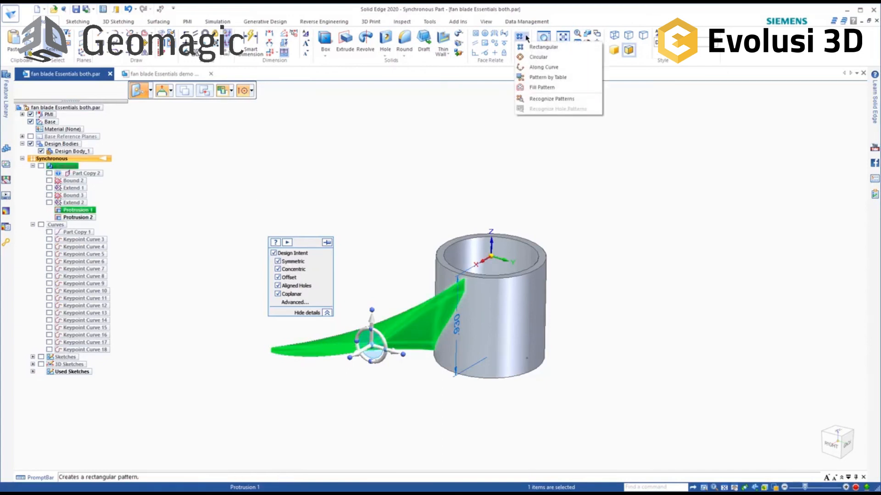
{"action": "left_click", "coordinate": [532, 57]}
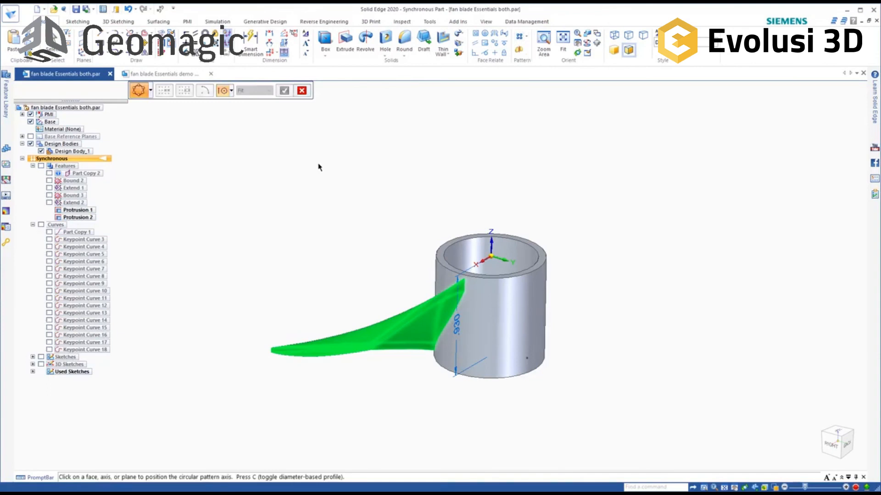
{"action": "key", "text": "F3"}
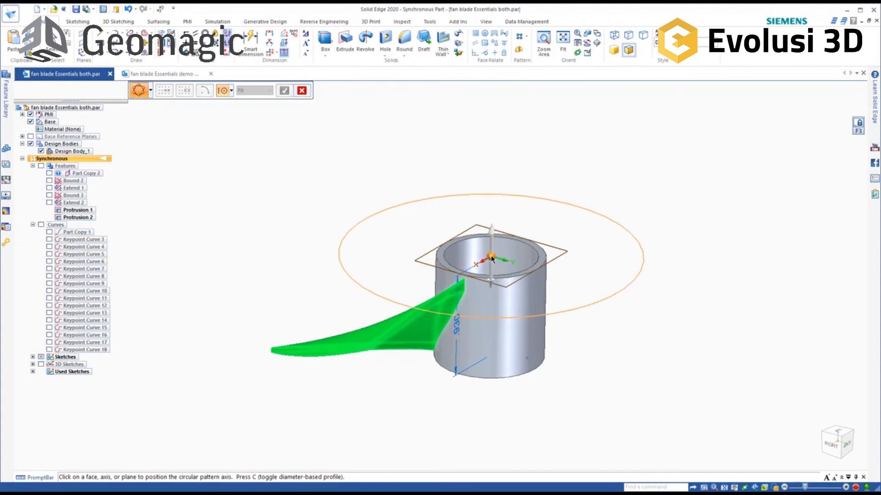
{"action": "left_click", "coordinate": [491, 256]}
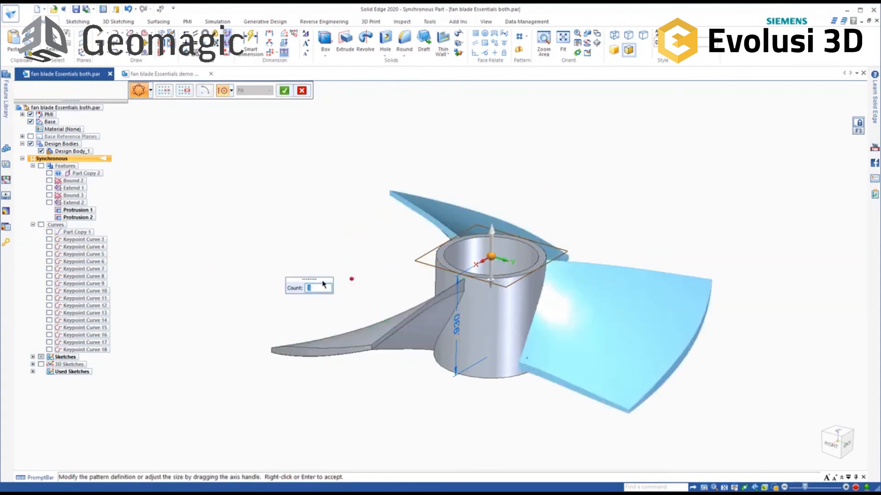
{"action": "key", "text": "Return"}
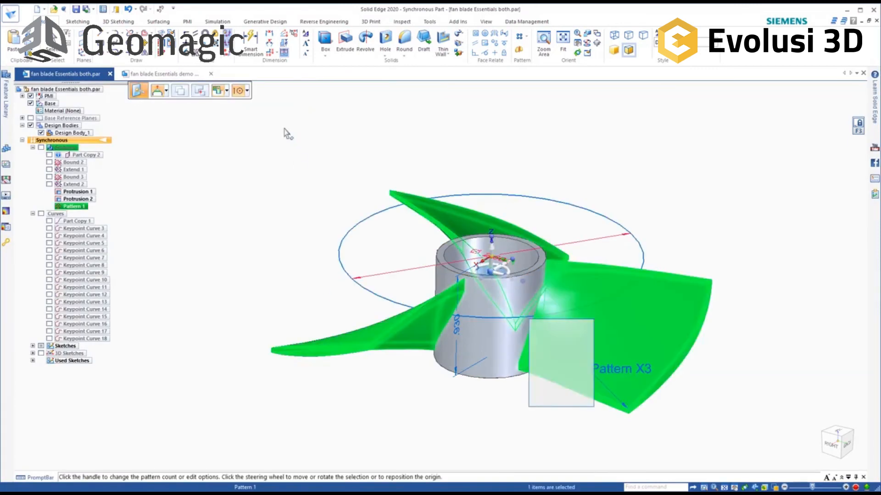
{"action": "key", "text": "Escape"}
{"action": "key", "text": "ctrl+t"}
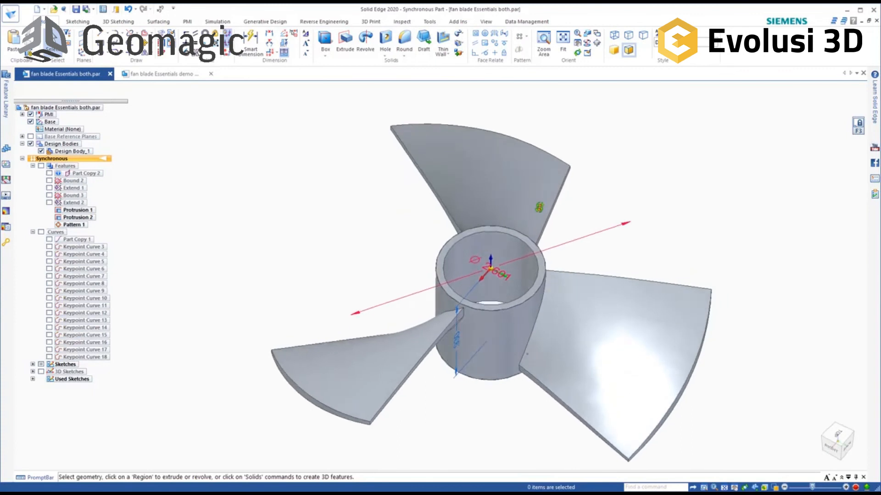
{"action": "key", "text": "ctrl+i"}
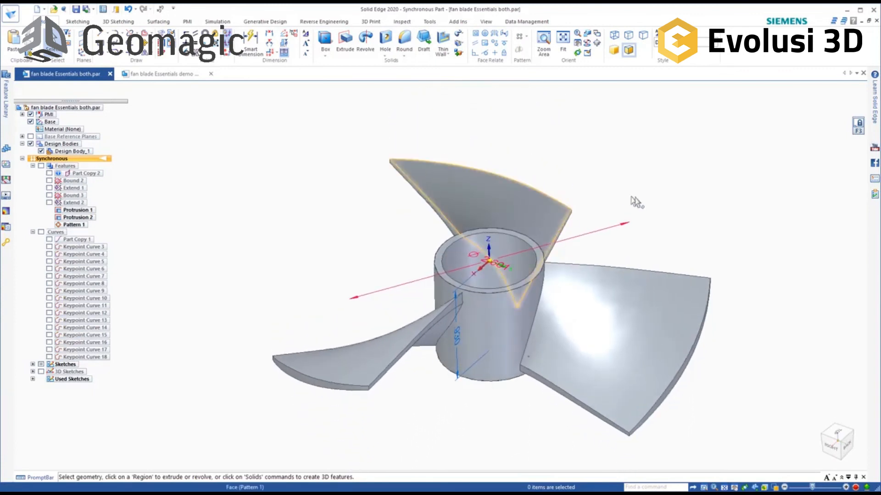
Step: Round the inner edge of the hub's top rim with a radius of about 0.02 in
{"action": "left_click", "coordinate": [404, 43]}
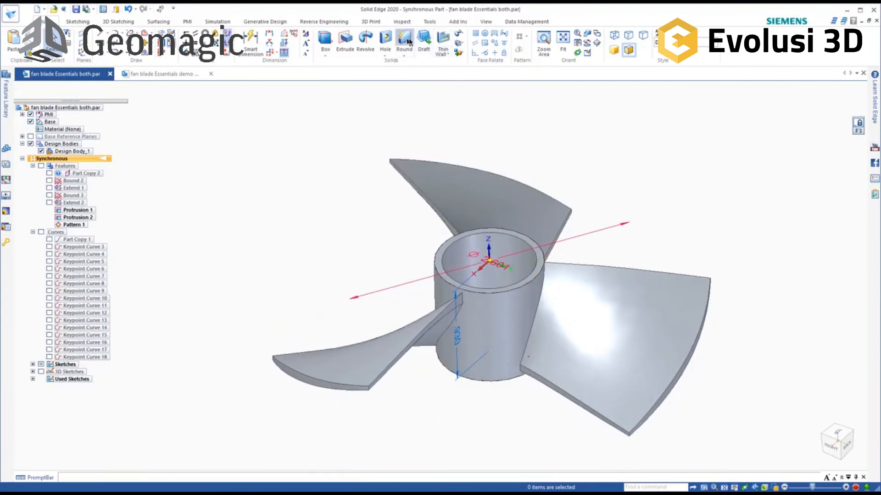
{"action": "scroll", "coordinate": [507, 295], "scroll_direction": "up", "scroll_amount": 4}
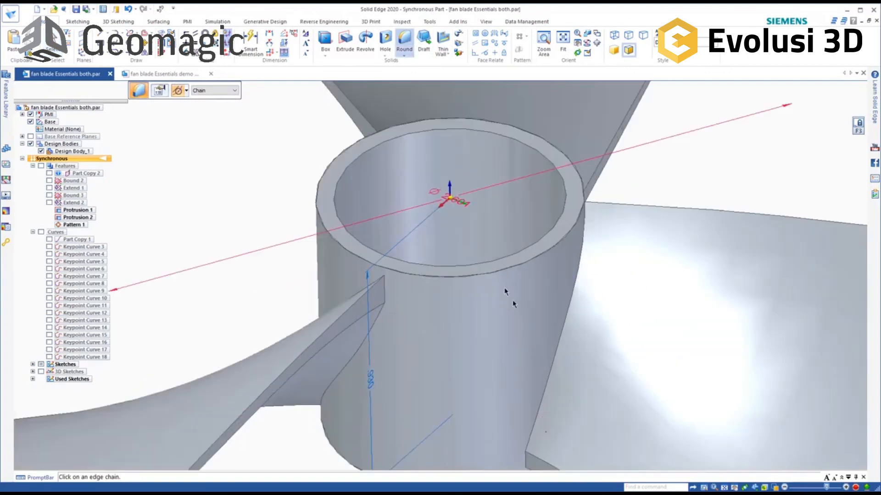
{"action": "left_click", "coordinate": [462, 133]}
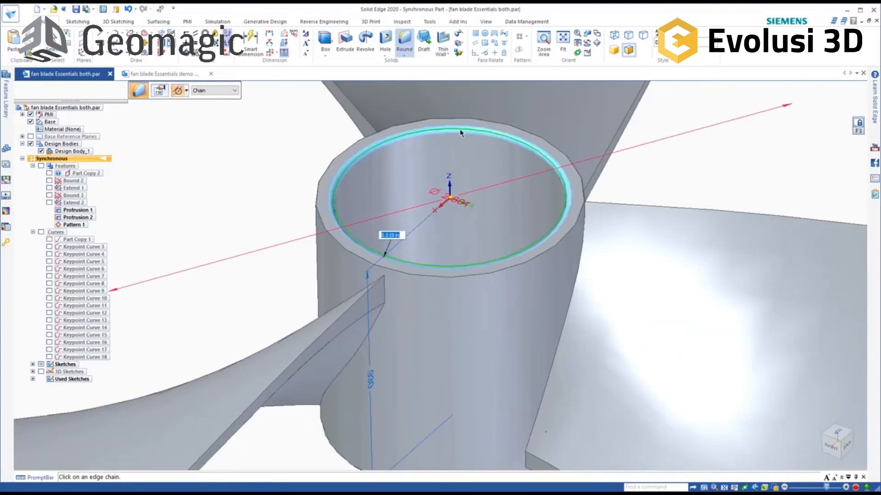
{"action": "key", "text": "Return"}
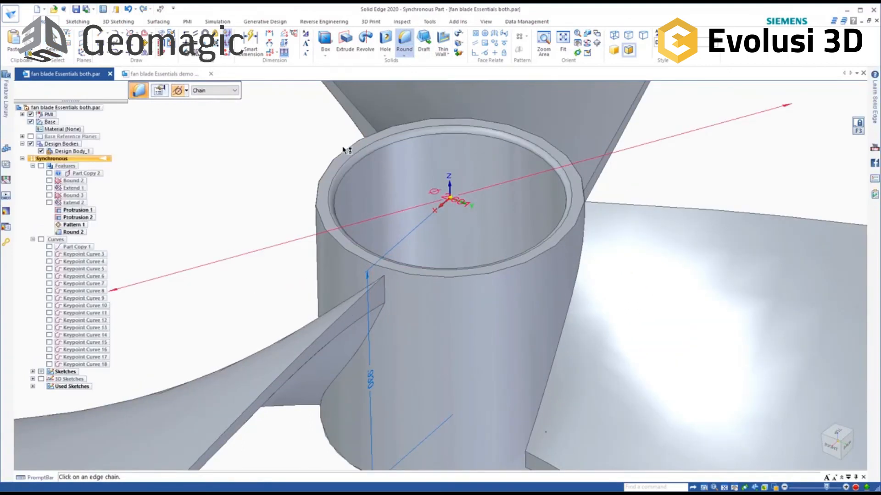
Step: Select the outer edge of the hub's top rim for a round with a 0.020 in radius
{"action": "left_click", "coordinate": [345, 155]}
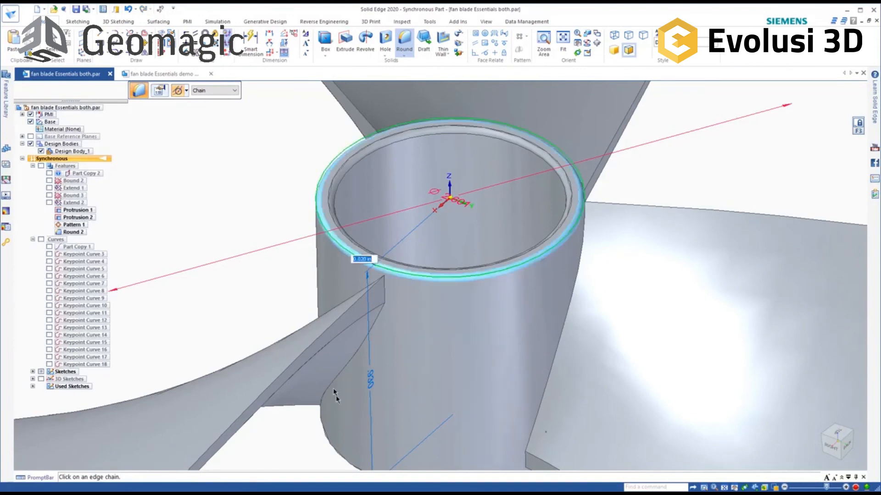
{"action": "scroll", "coordinate": [268, 207], "scroll_direction": "down", "scroll_amount": 3}
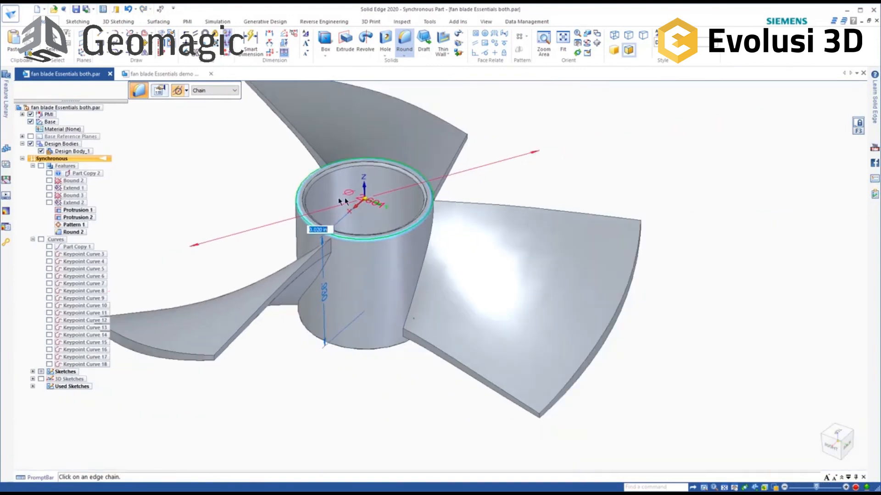
{"action": "scroll", "coordinate": [354, 212], "scroll_direction": "down", "scroll_amount": 4}
{"action": "scroll", "coordinate": [329, 196], "scroll_direction": "up", "scroll_amount": 4}
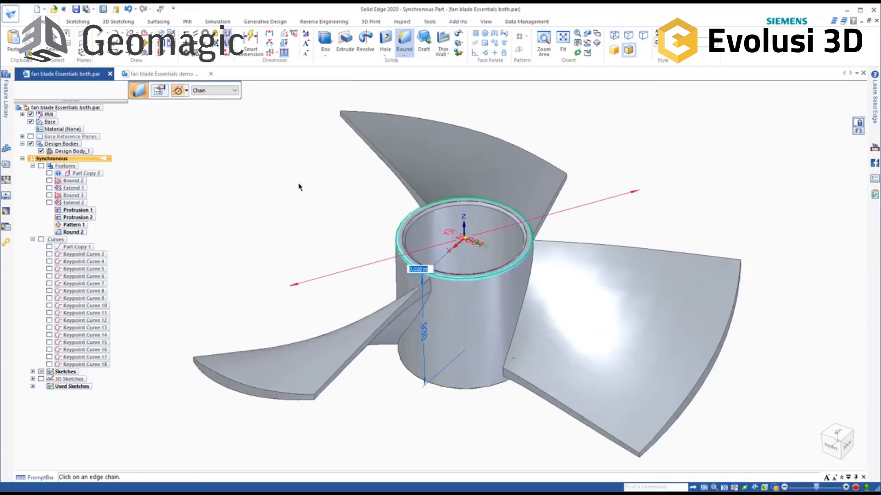